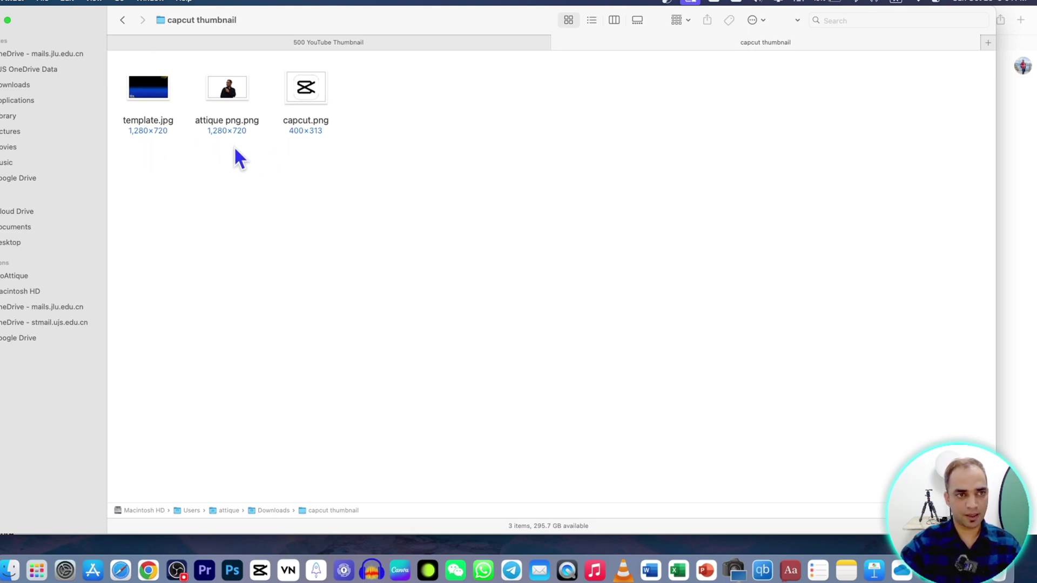
key(Right)
click(226, 91)
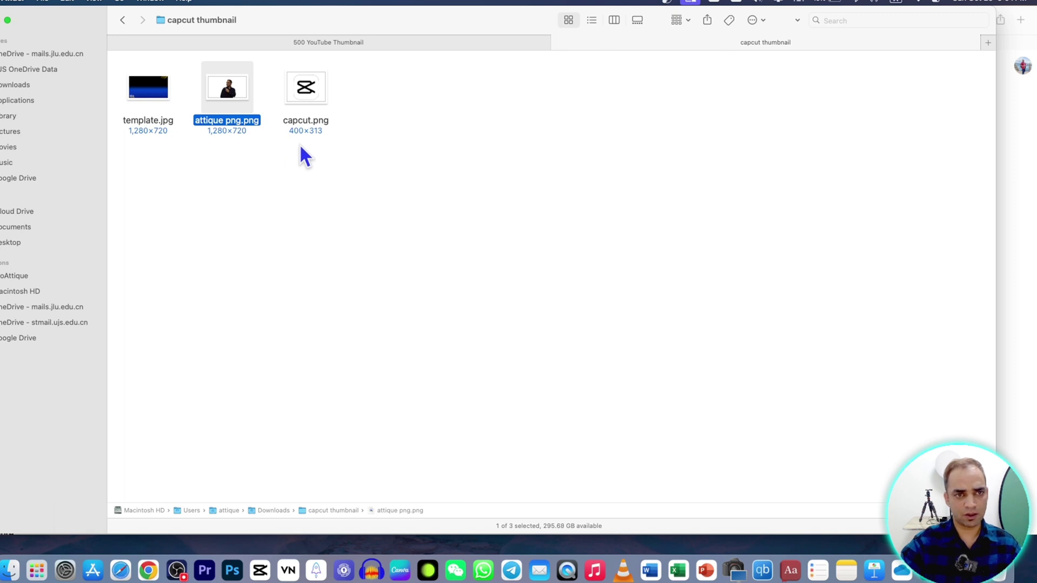
key(Right)
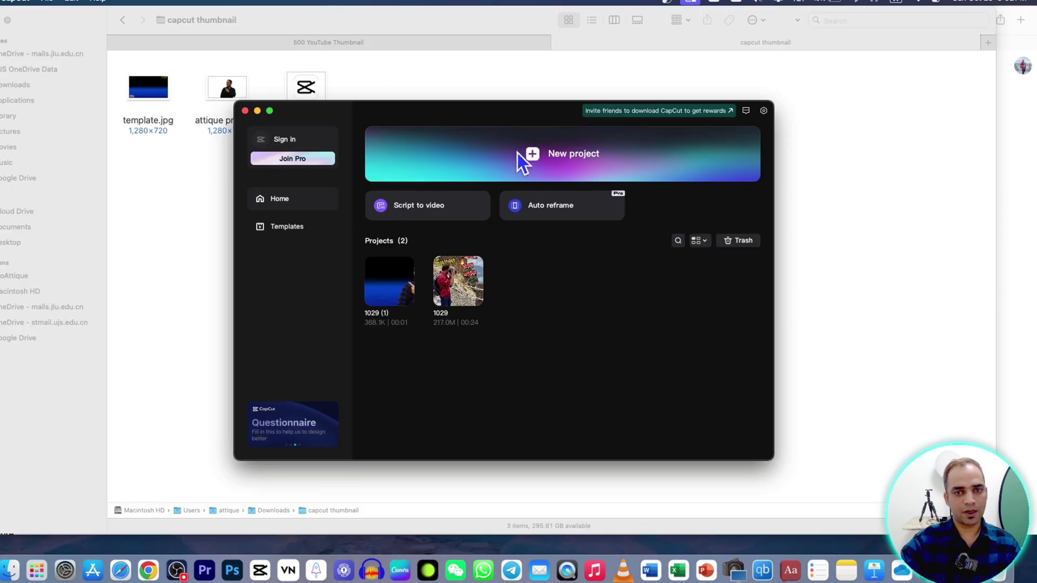
Start a new CapCut project and import the three images from the capcut thumbnail folder in Downloads.
click(517, 153)
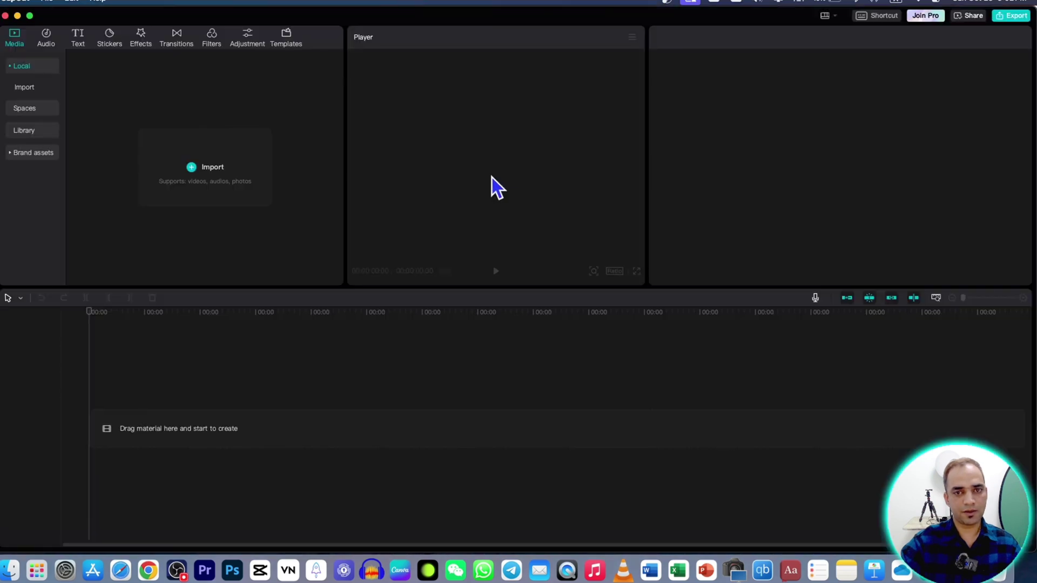
click(207, 170)
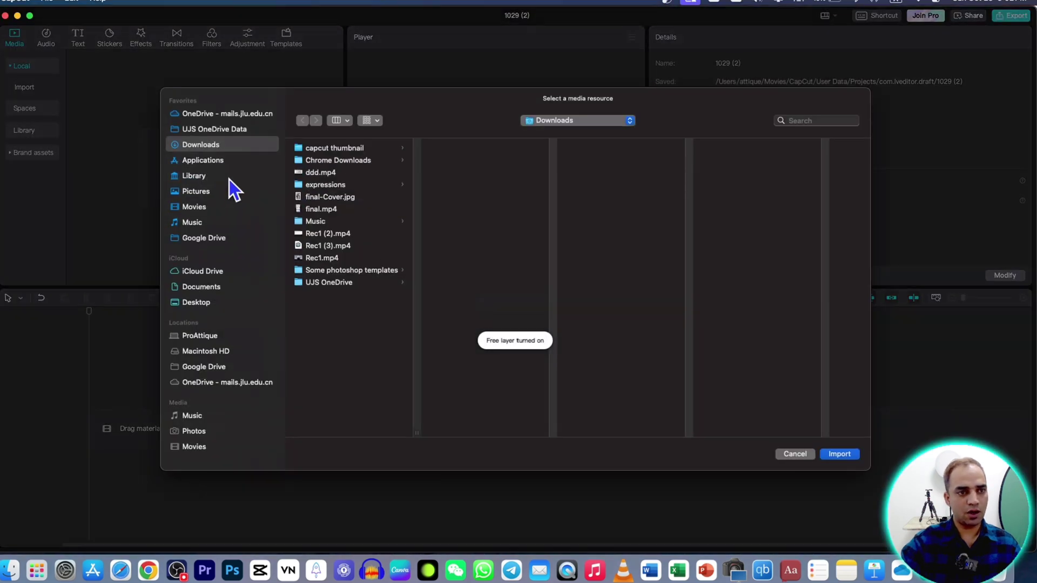
click(335, 148)
click(839, 454)
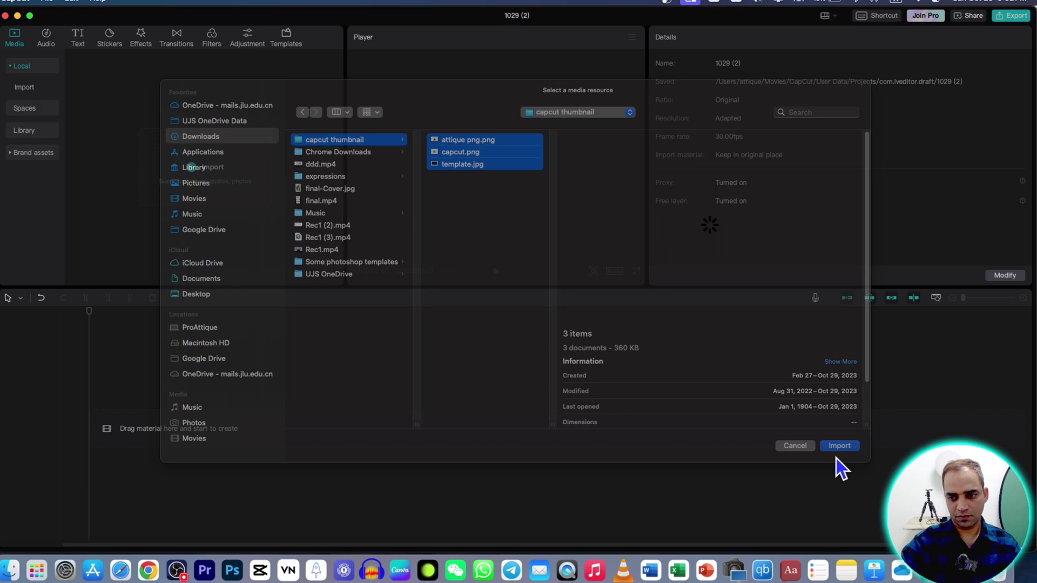
Add the three images to the timeline with template.jpg first, and stack the portrait clip on a track above it.
drag(111, 123, 111, 427)
drag(335, 435, 123, 432)
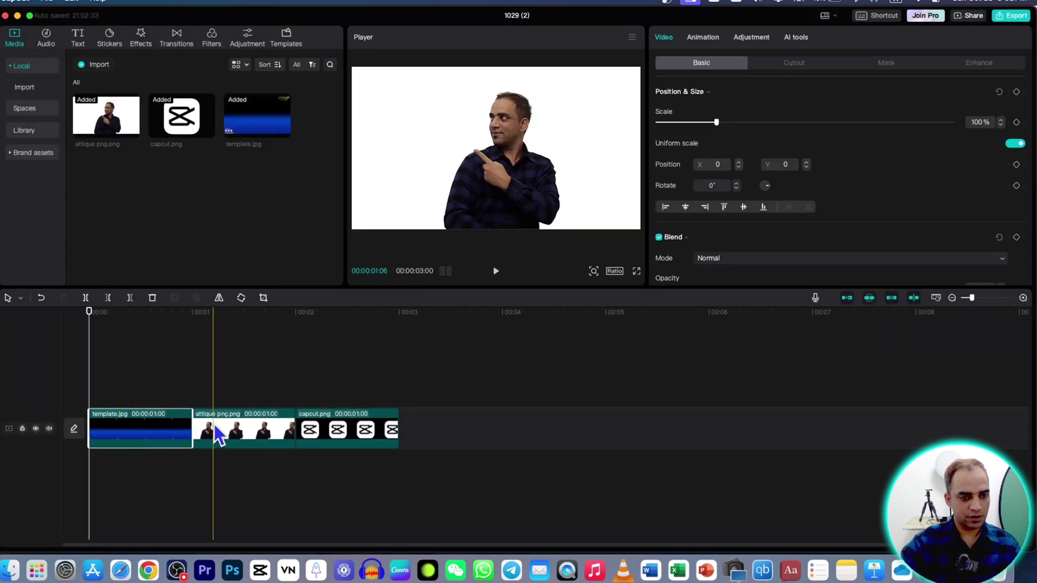
drag(215, 436, 130, 397)
mouse_move(231, 430)
mouse_down()
mouse_move(262, 400)
mouse_move(266, 424)
mouse_move(248, 427)
mouse_up()
Remove the portrait clip's white background with Auto cutout.
click(115, 391)
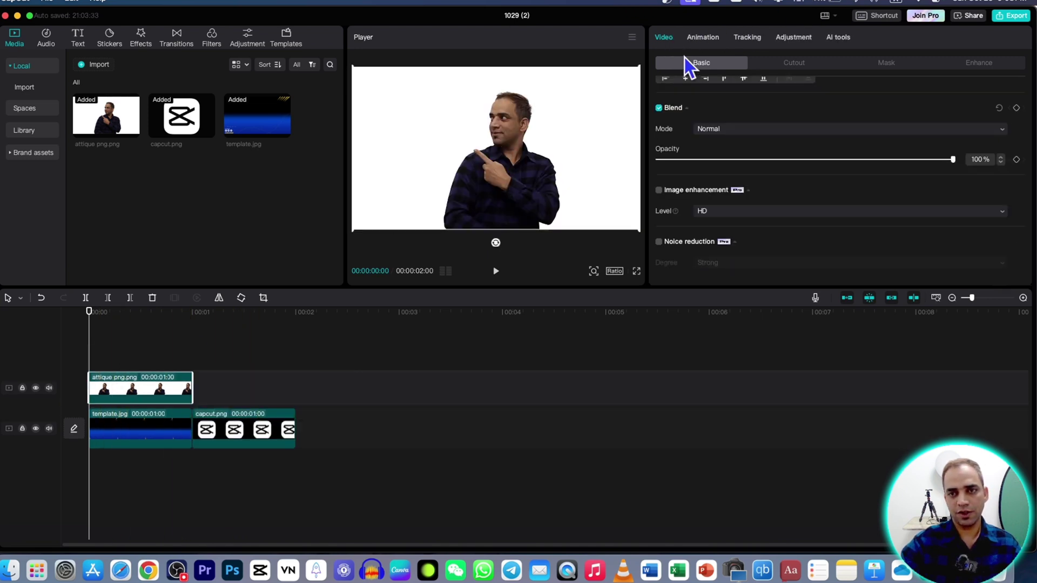
click(809, 65)
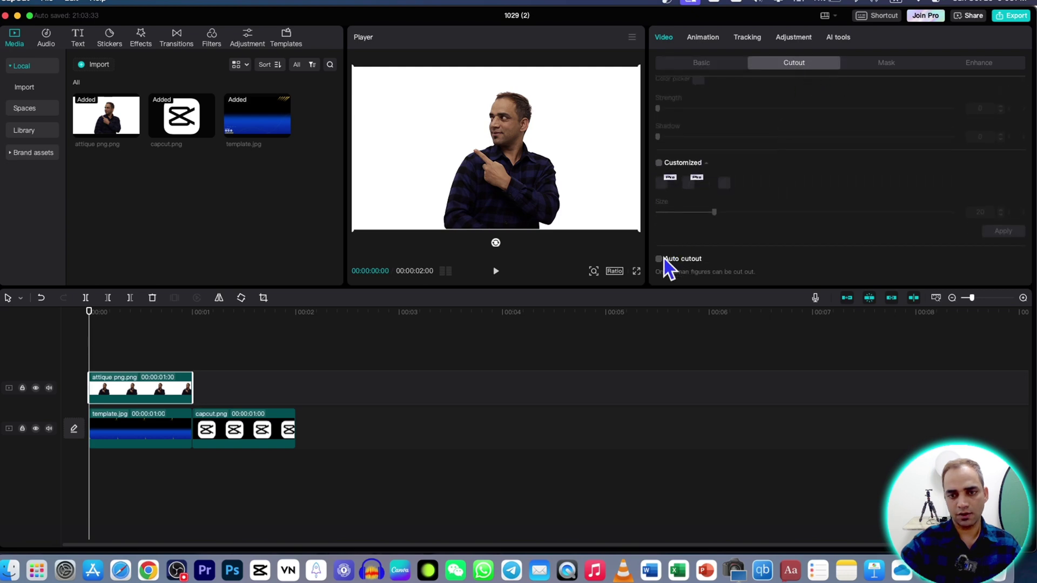
click(659, 271)
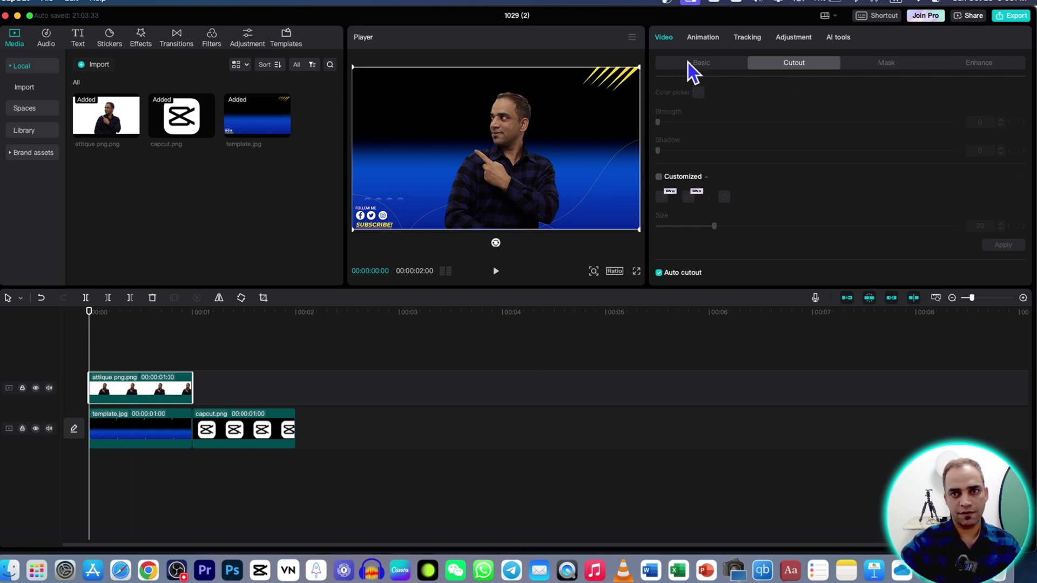
Adjust the portrait clip's colour with Temp 9, Hue 6 and Saturation 8.
click(793, 38)
scroll(764, 139, down, 5)
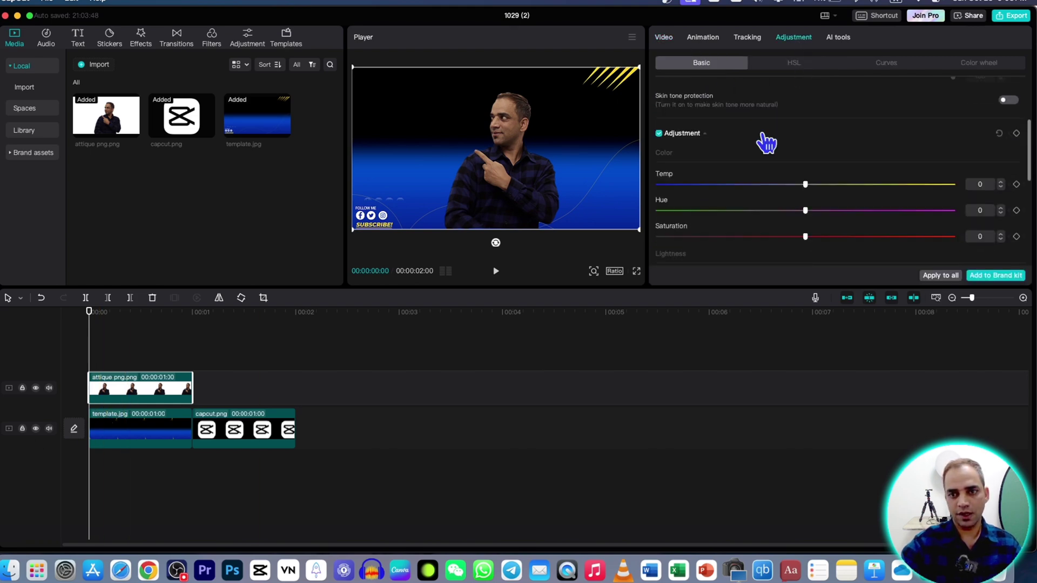
scroll(777, 156, up, 3)
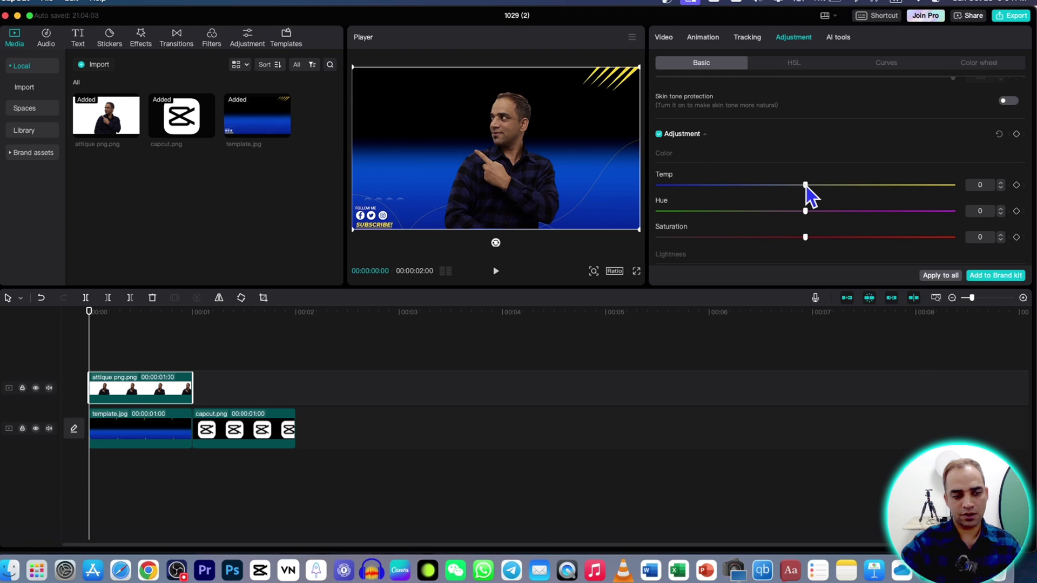
drag(805, 185, 830, 185)
drag(805, 237, 827, 237)
Set the portrait's Highlight to 10, Shadow to 7, Illumination to 5 and Brightness to 6, and its Saturation to -3.
scroll(798, 208, down, 5)
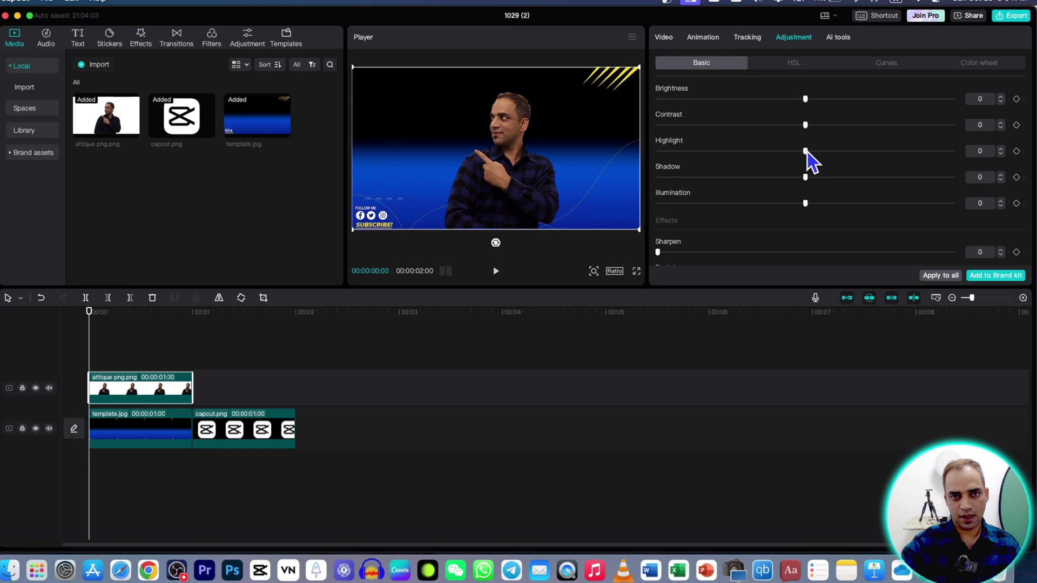
drag(829, 153, 832, 154)
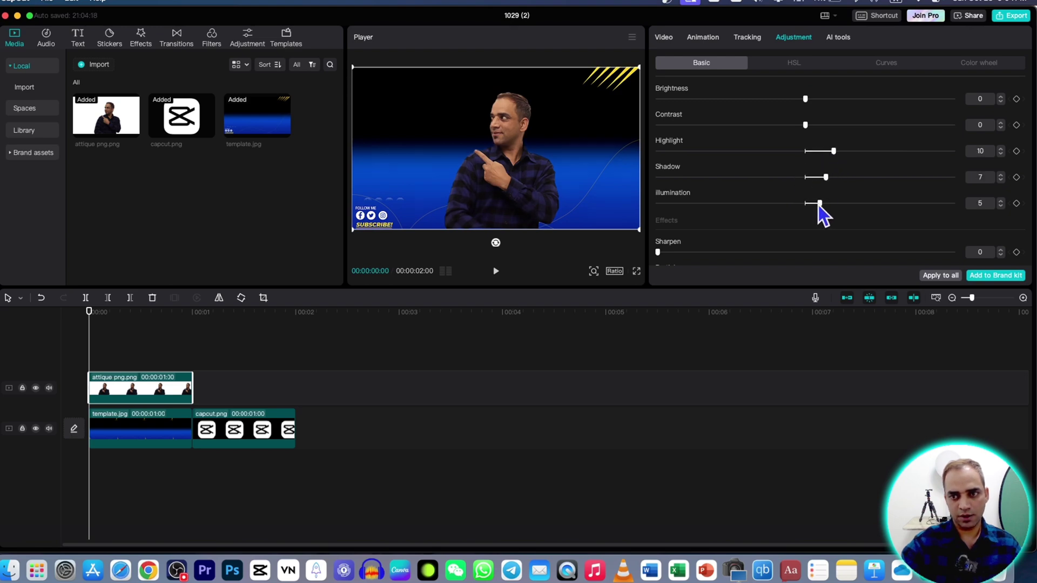
scroll(818, 206, up, 2)
click(819, 139)
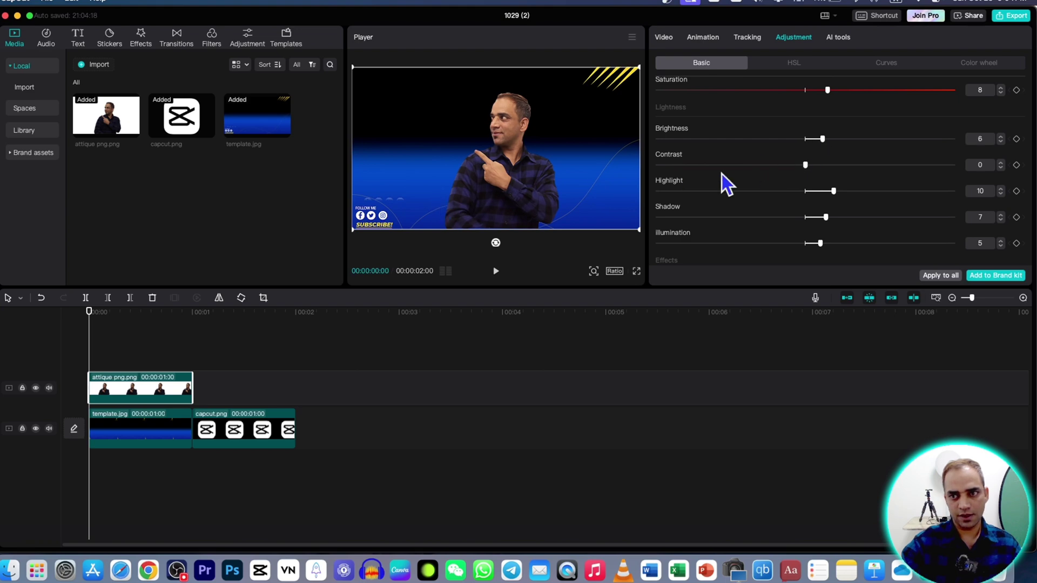
scroll(798, 157, up, 2)
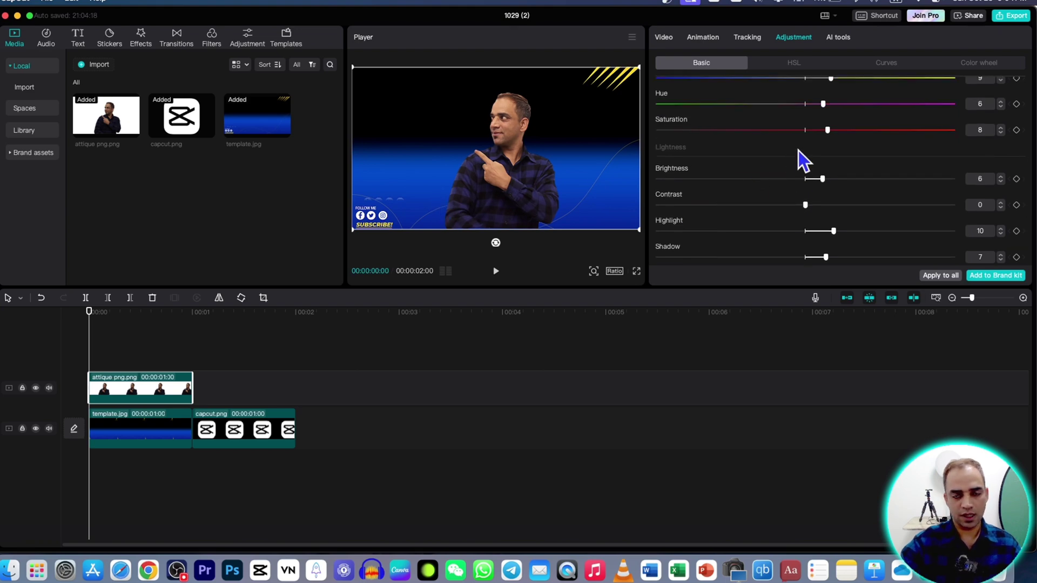
click(795, 130)
Move the portrait to the right side of the thumbnail and enlarge it to fill the lower right corner.
drag(500, 160, 581, 163)
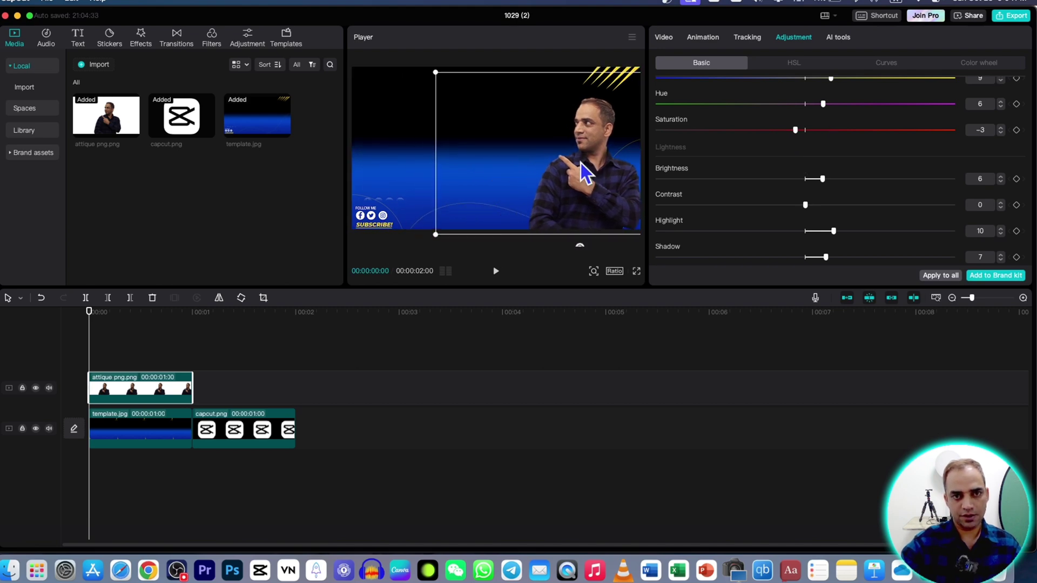
drag(433, 71, 395, 58)
drag(581, 160, 575, 159)
Stack capcut.png on a track above the portrait, then shrink the logo and place it just left of the man's face.
drag(248, 429, 143, 359)
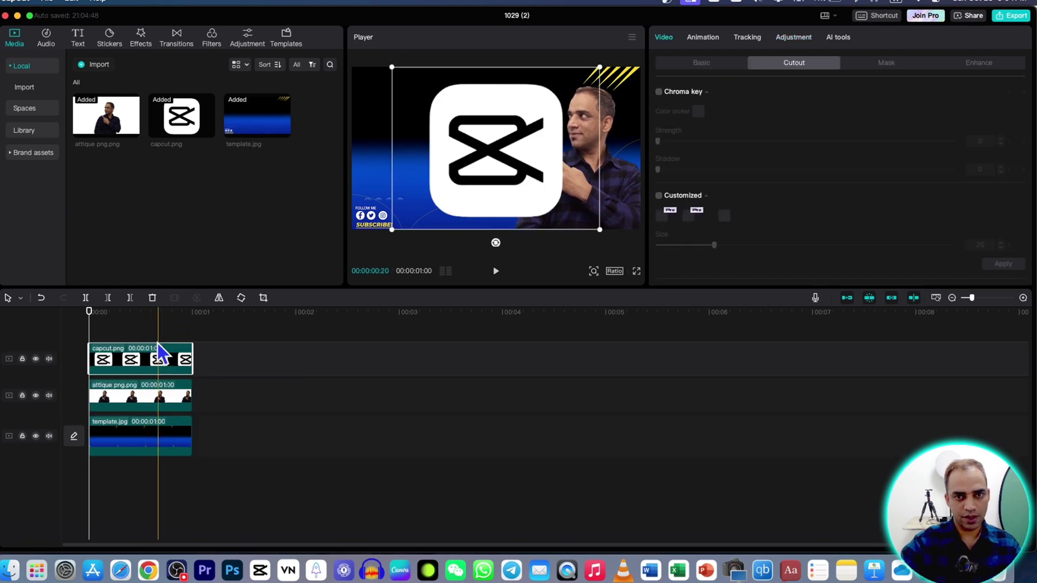
drag(600, 66, 530, 122)
drag(502, 153, 524, 129)
click(201, 480)
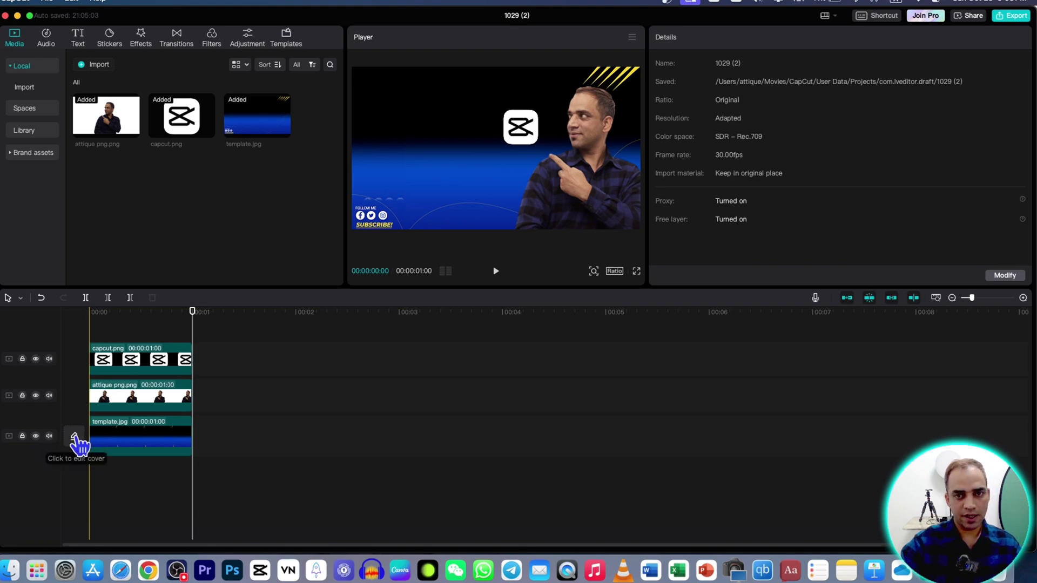
Open the cover design editor using the composed video frame as the cover image.
click(75, 439)
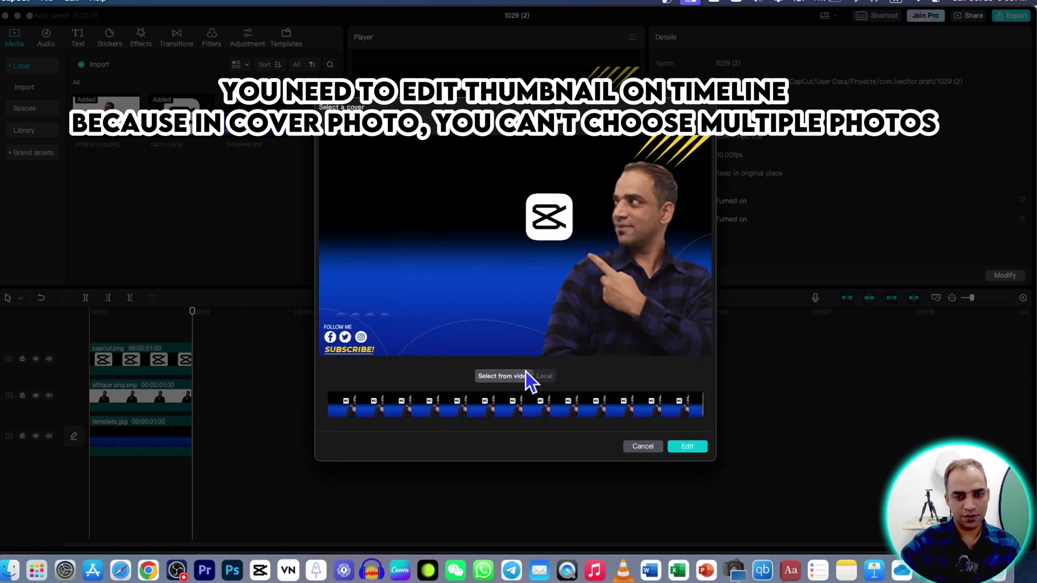
click(544, 377)
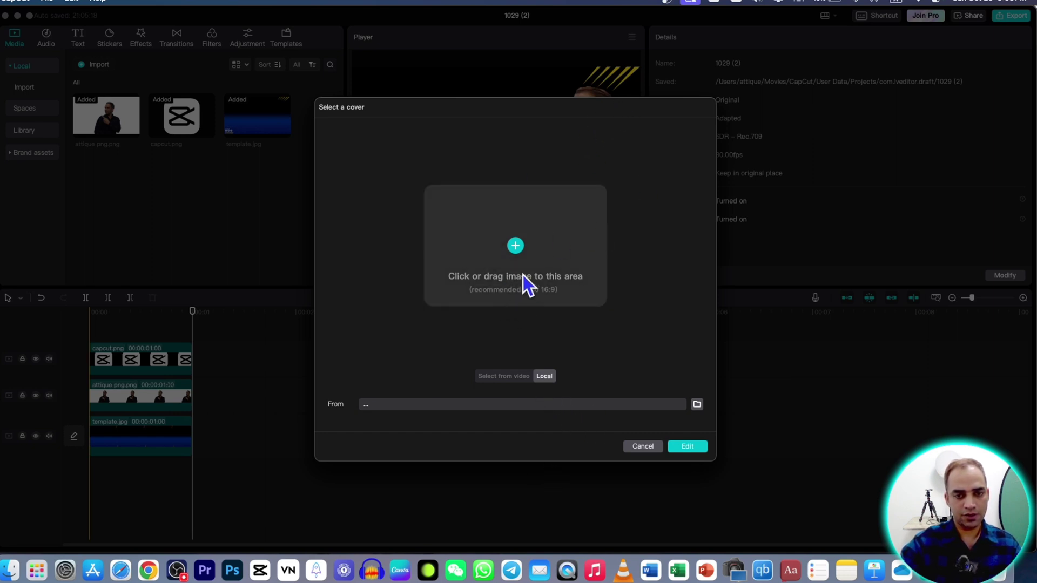
click(502, 378)
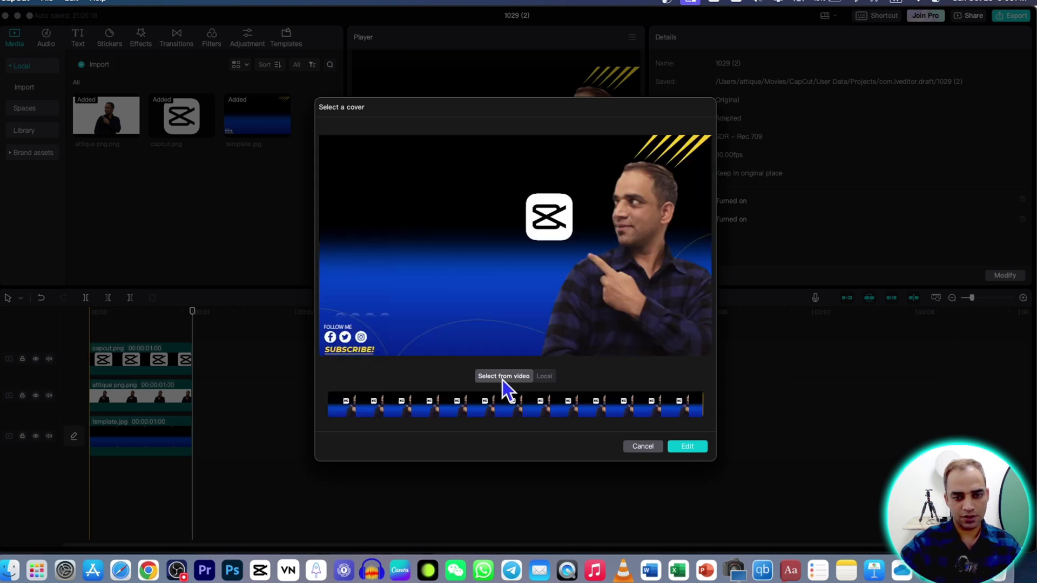
click(690, 449)
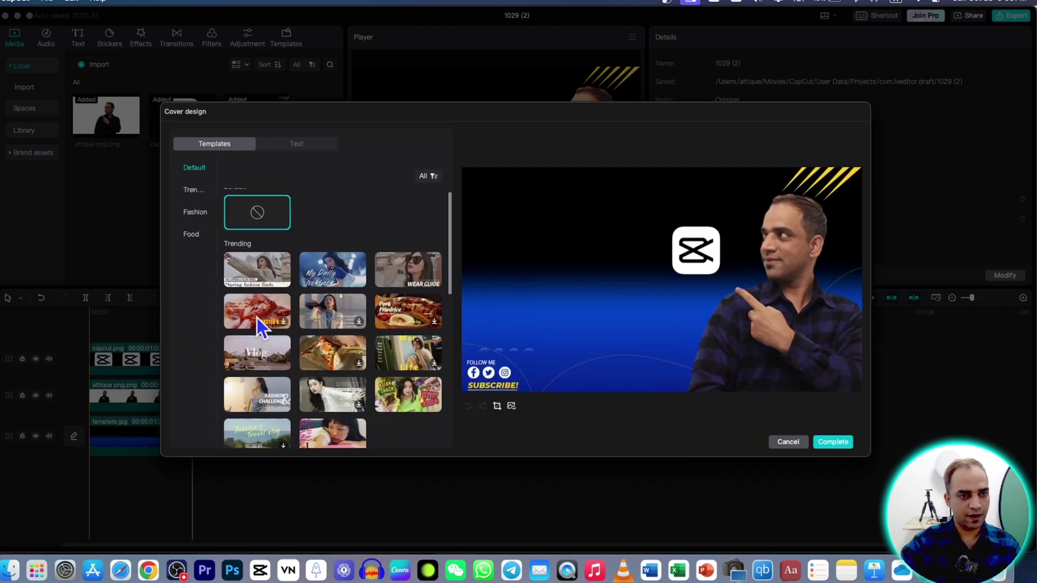
Browse the cover template categories and apply the trending template with the Asian Snacks and Spicy Crisps text.
click(190, 194)
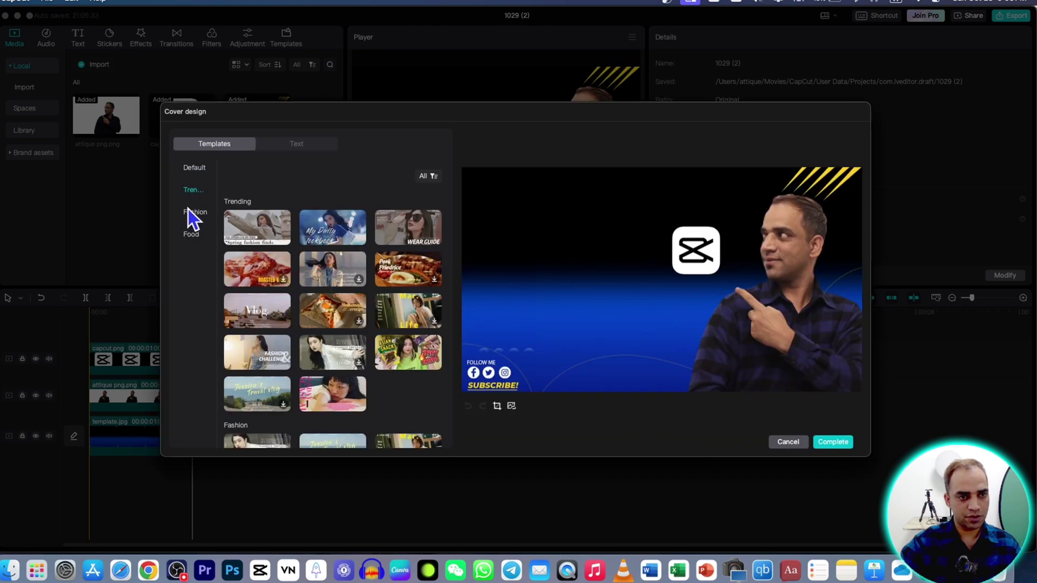
click(191, 226)
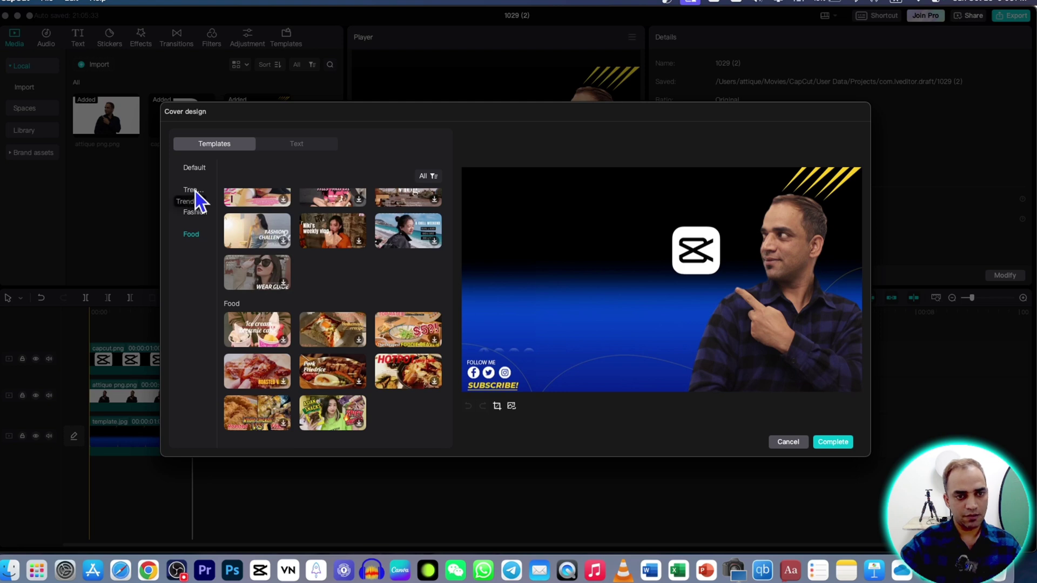
click(195, 212)
scroll(270, 312, up, 10)
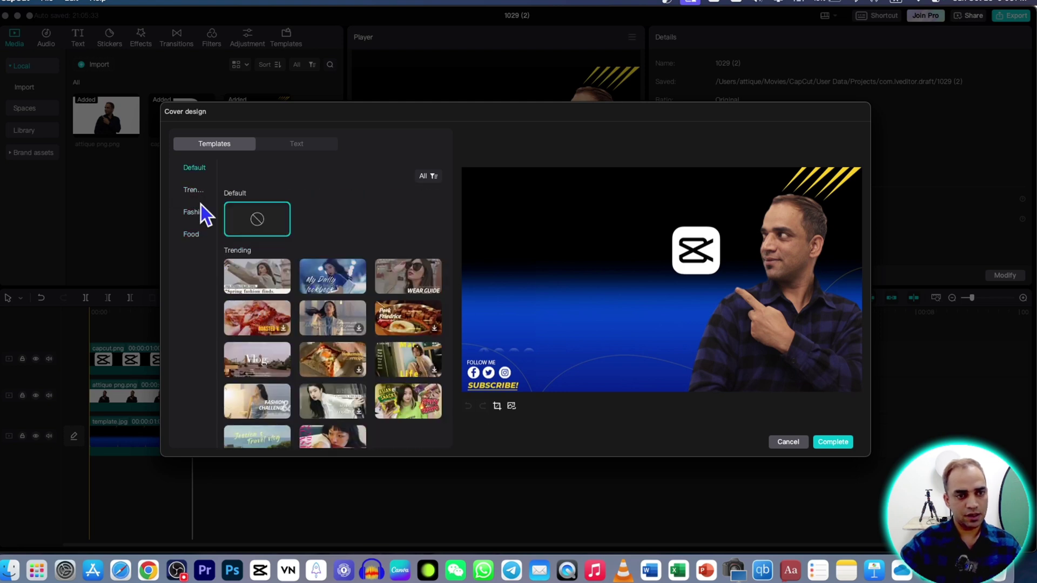
click(413, 400)
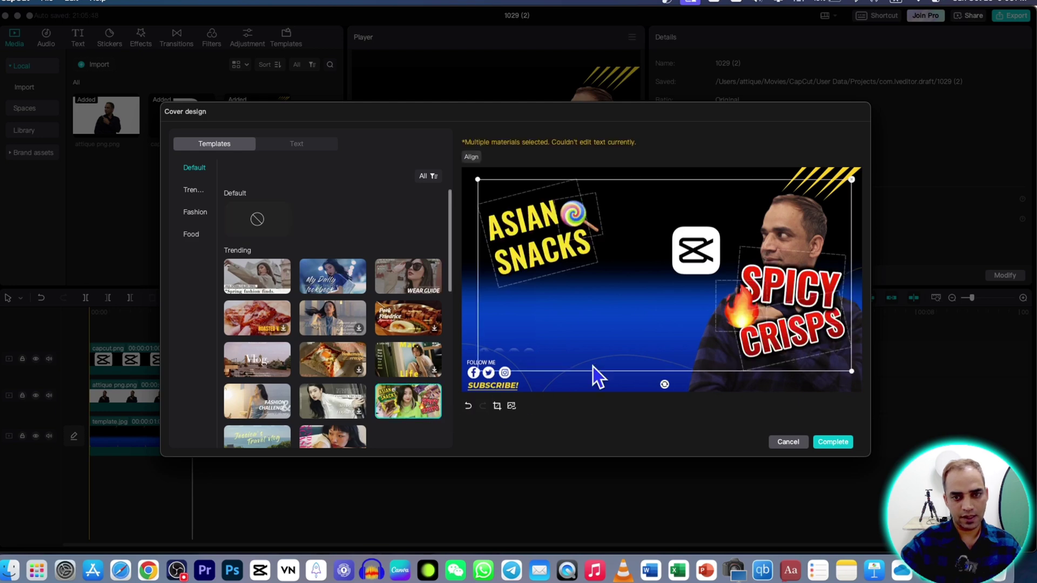
Delete the yellow Asian Snacks text and the lollipop emoji from the cover.
click(522, 217)
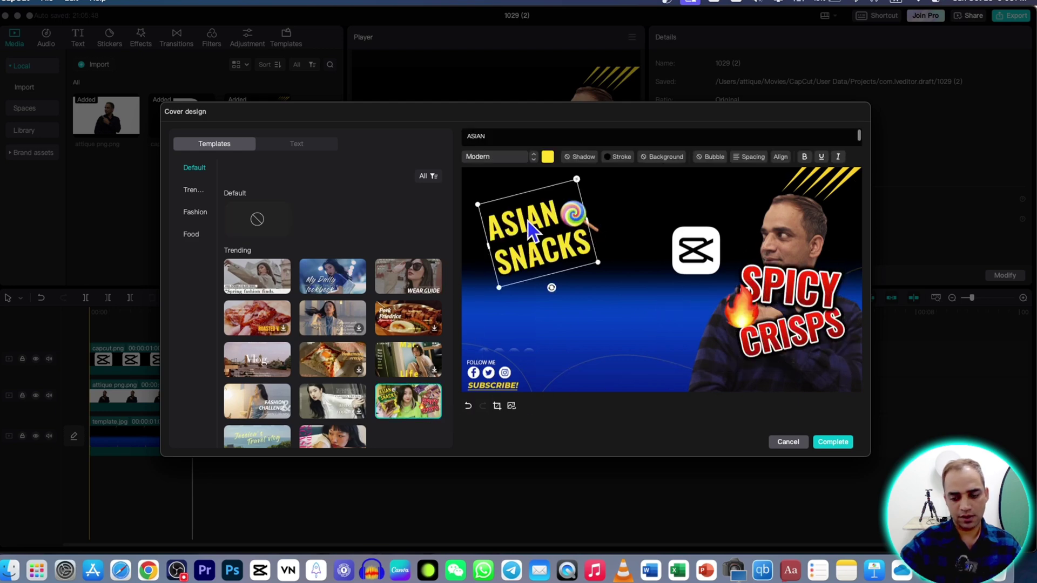
key(Delete)
click(569, 216)
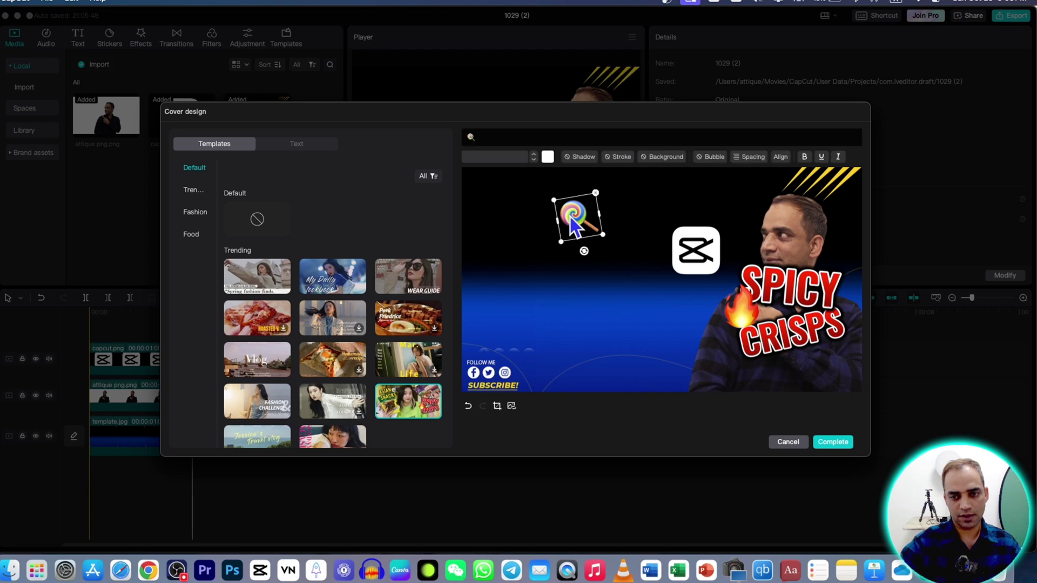
key(Delete)
Move the red template text and fire emoji to the left side of the cover and reword the text as CapCut and THUMBNAIL.
drag(783, 287, 558, 217)
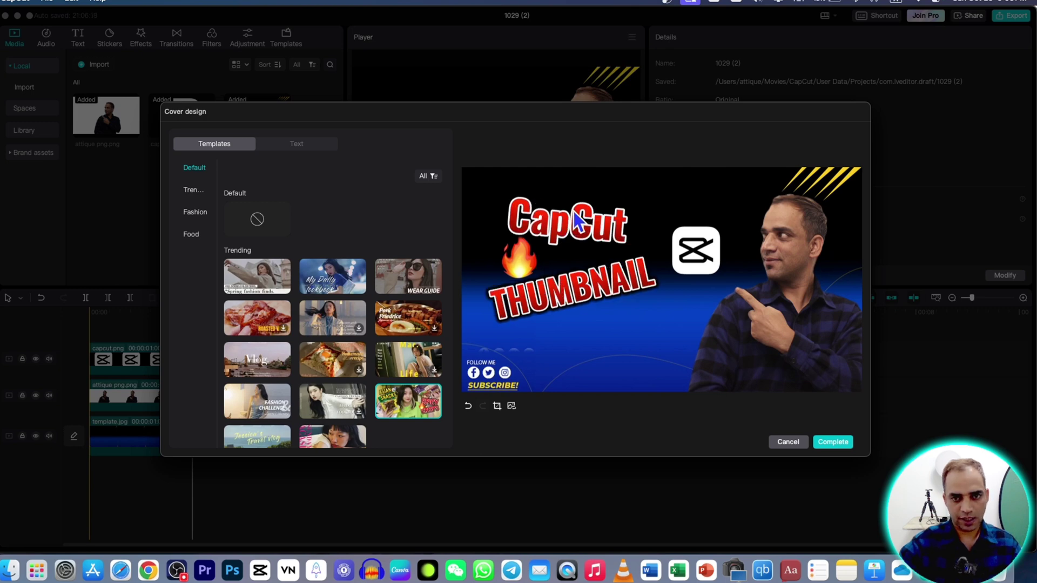
click(580, 217)
drag(578, 210, 569, 216)
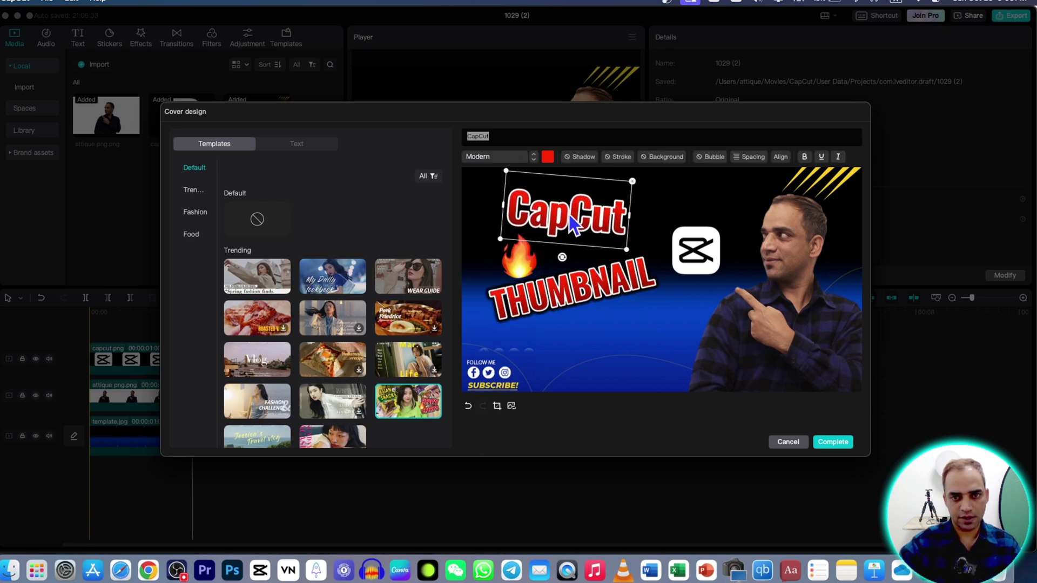
drag(558, 291, 565, 286)
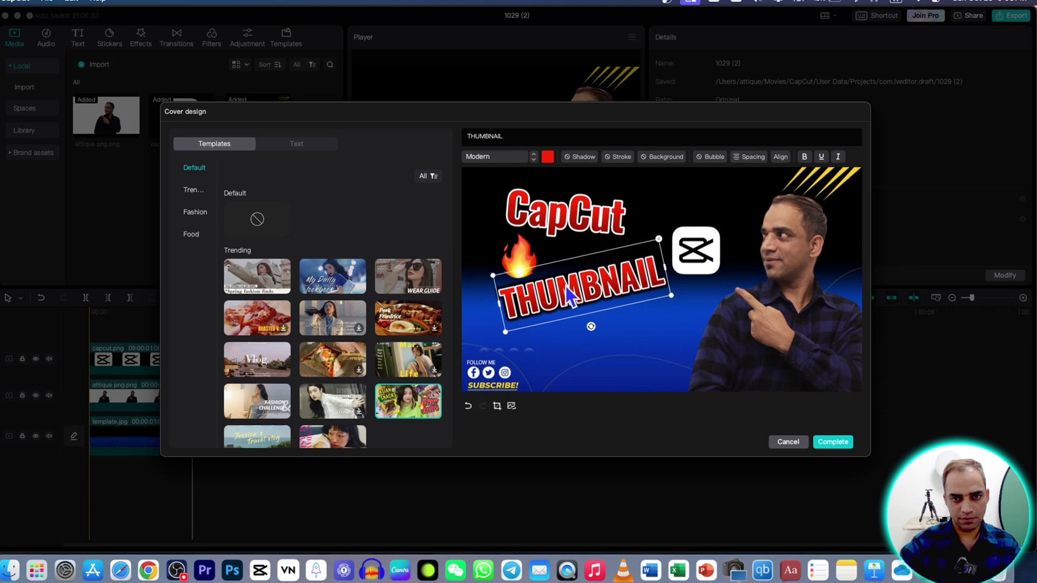
Straighten the CapCut text to horizontal and shift both the CapCut and THUMBNAIL texts slightly left.
click(556, 224)
drag(561, 258, 566, 258)
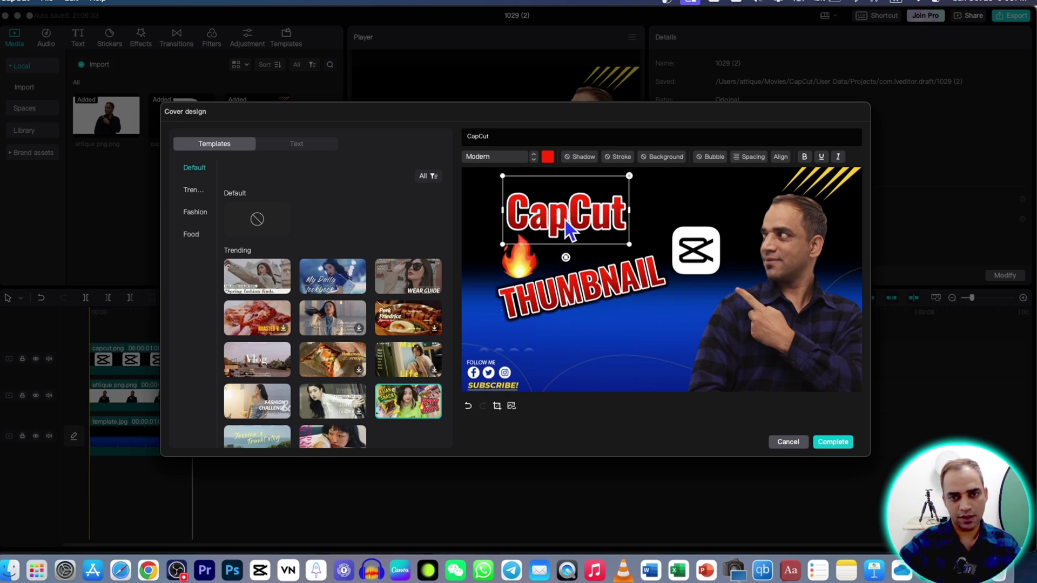
drag(565, 219, 555, 219)
click(563, 291)
drag(569, 287, 561, 291)
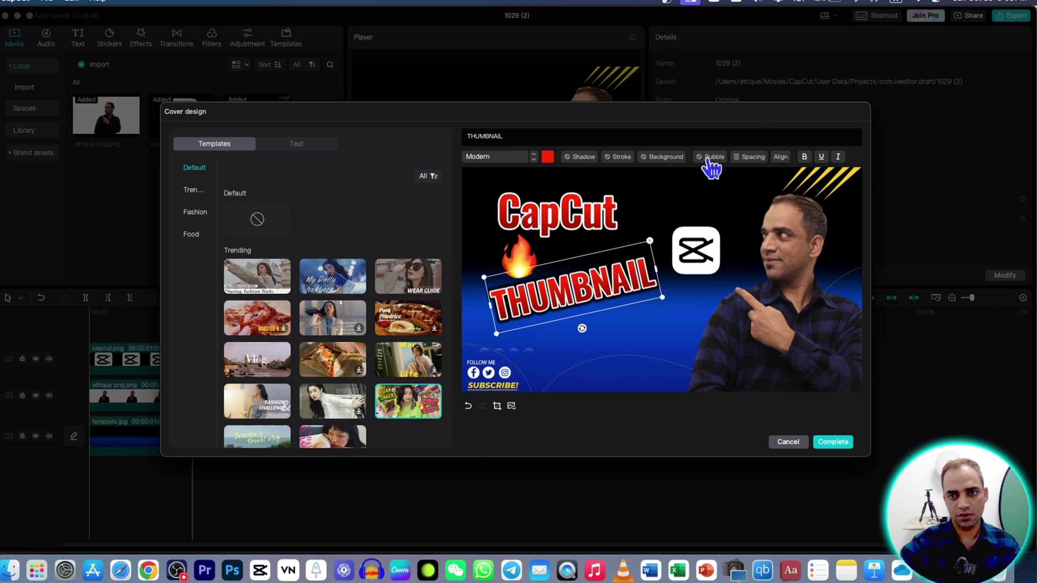
Give the THUMBNAIL text a solid bright green background, hex 00FF44.
click(662, 158)
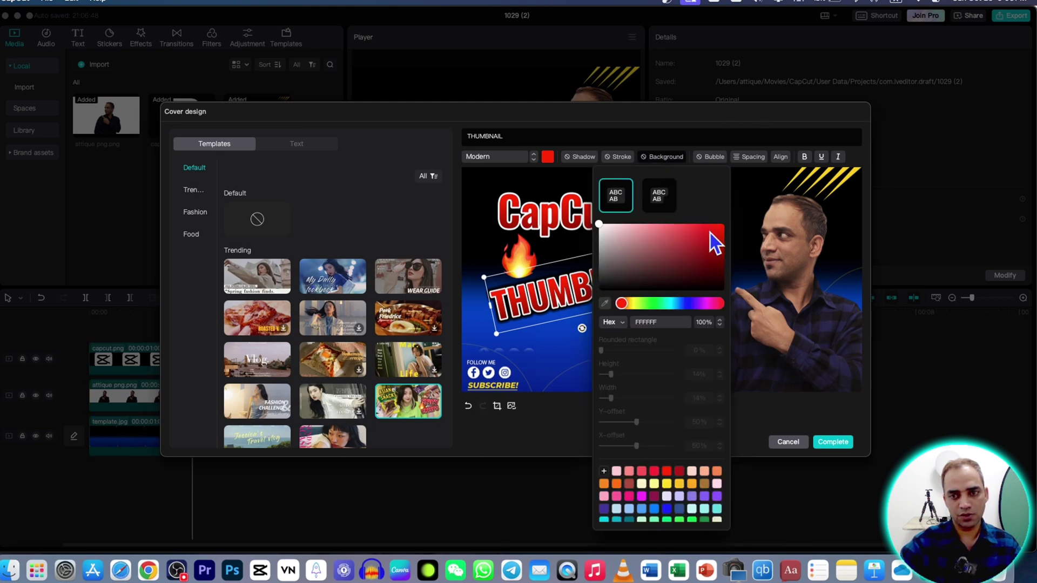
drag(710, 232, 725, 223)
click(665, 302)
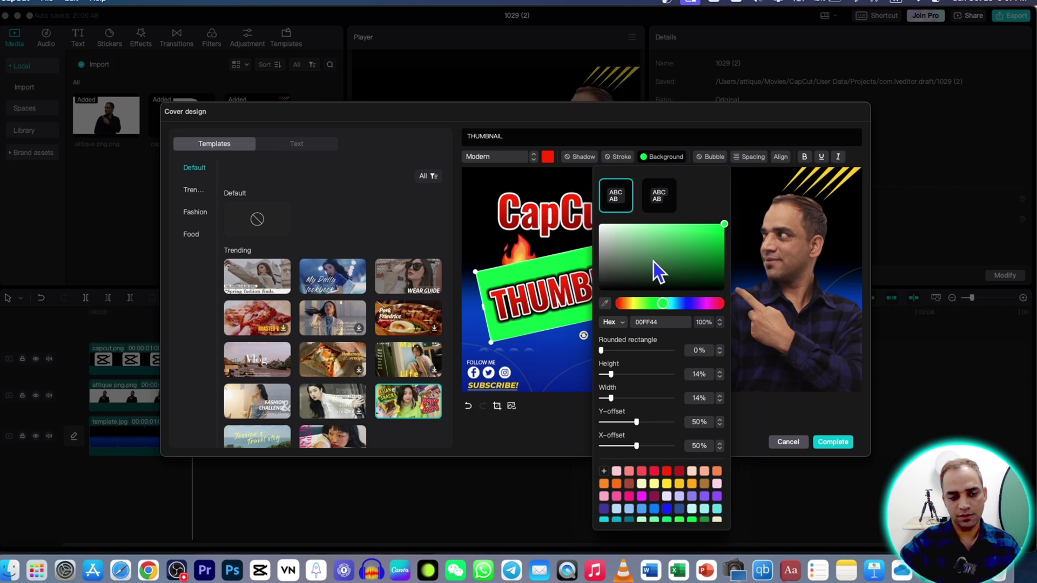
Look through the shadow, spacing and font options for the THUMBNAIL text.
click(581, 157)
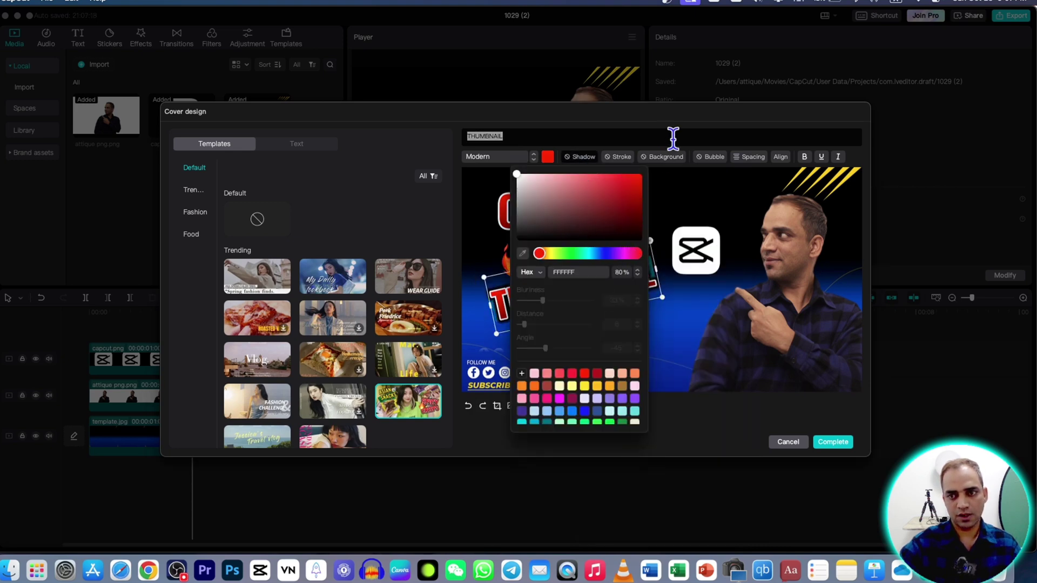
click(749, 158)
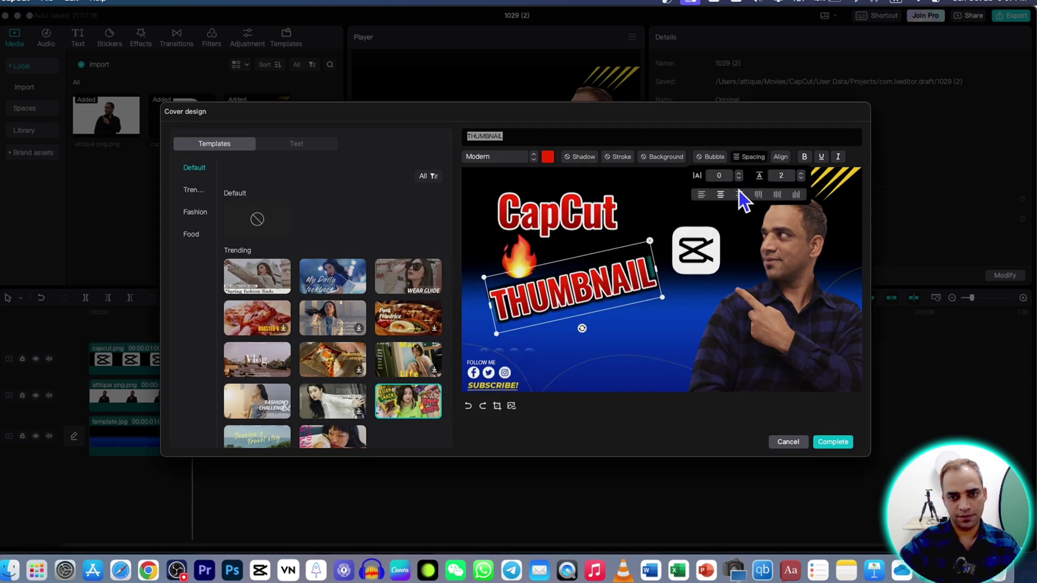
click(497, 156)
scroll(498, 261, down, 3)
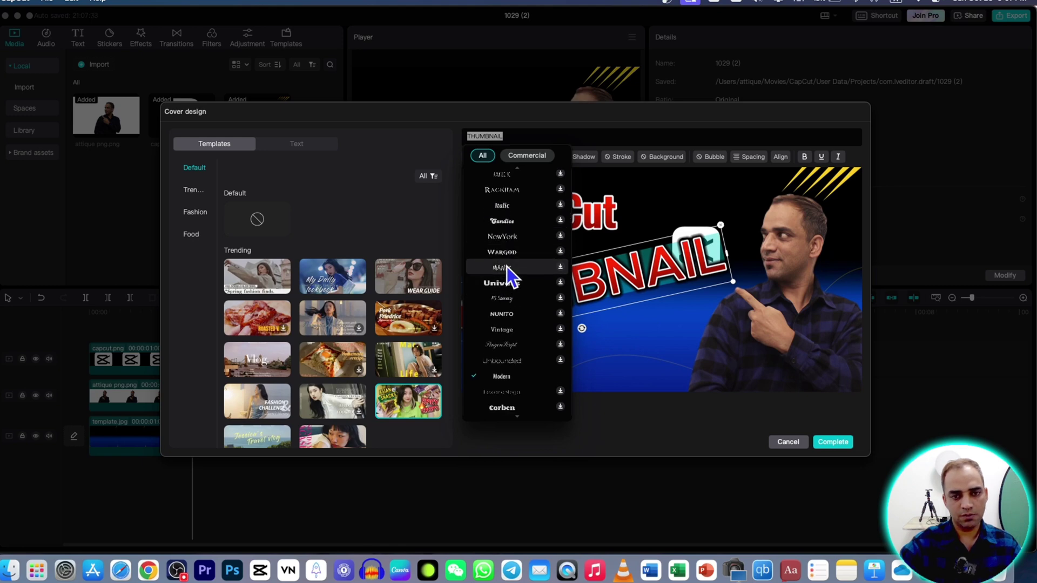
scroll(507, 280, up, 3)
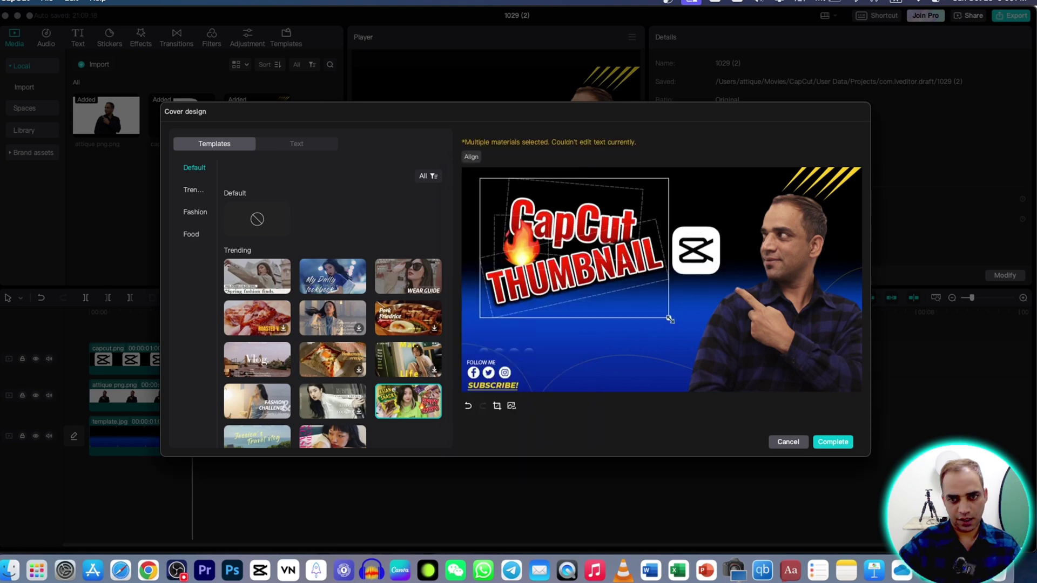
Slightly enlarge the CapCut text, THUMBNAIL text and fire emoji together as a group.
drag(669, 318, 674, 322)
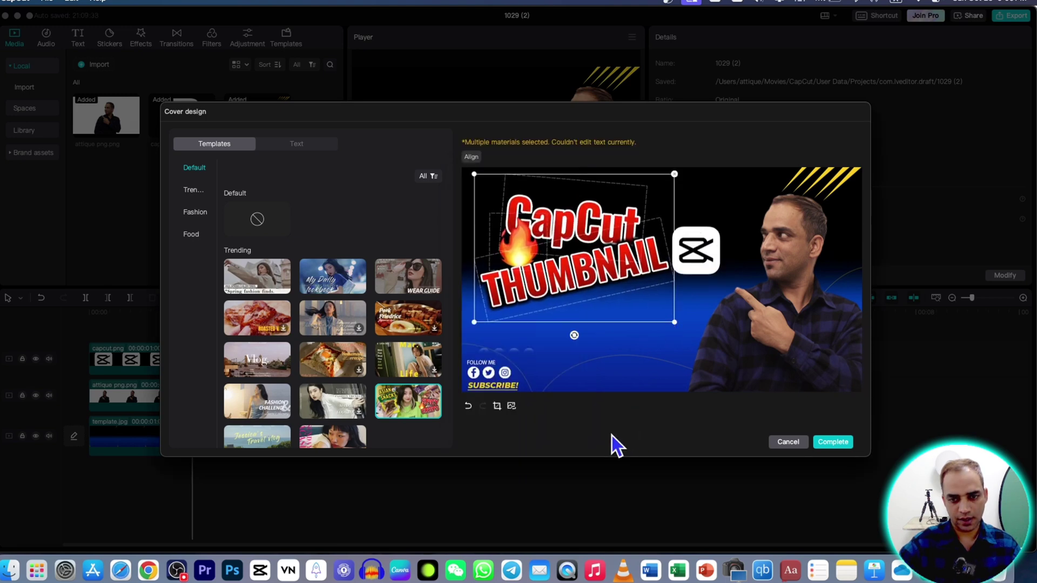
click(779, 255)
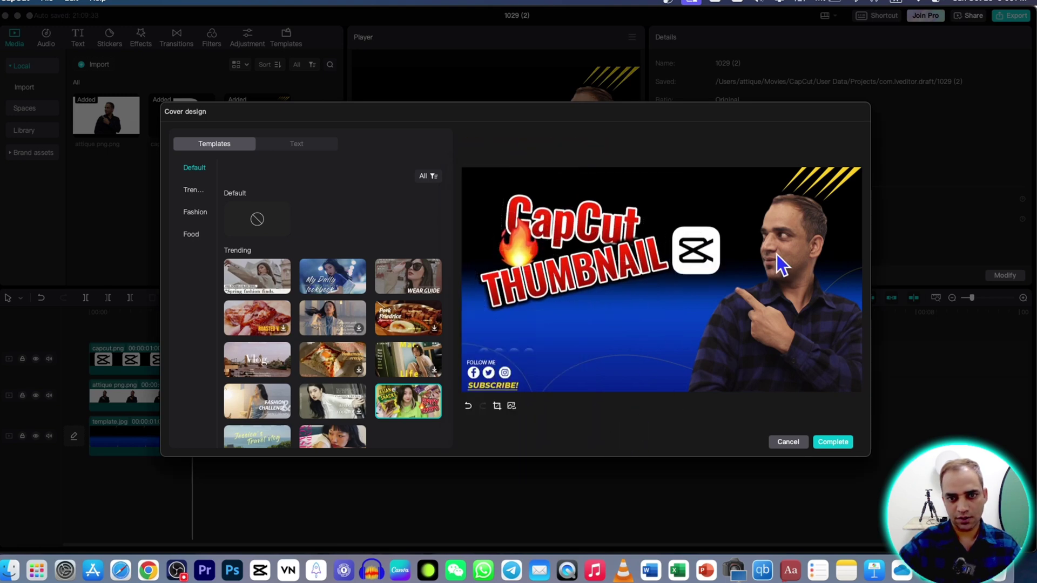
Spread the CapCut and THUMBNAIL texts slightly apart vertically and bring the fire emoji in front of them.
click(515, 242)
click(559, 228)
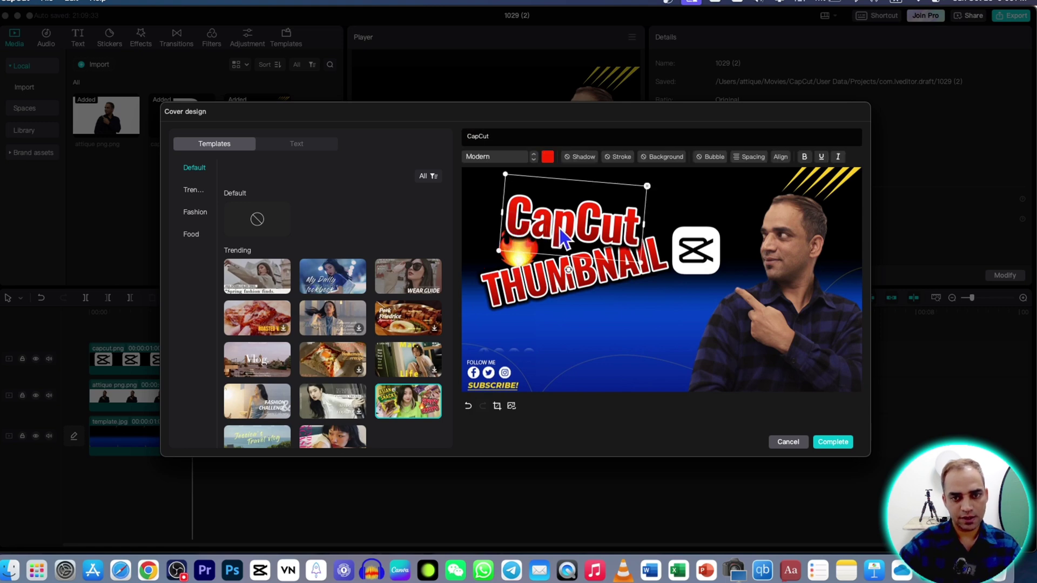
click(513, 283)
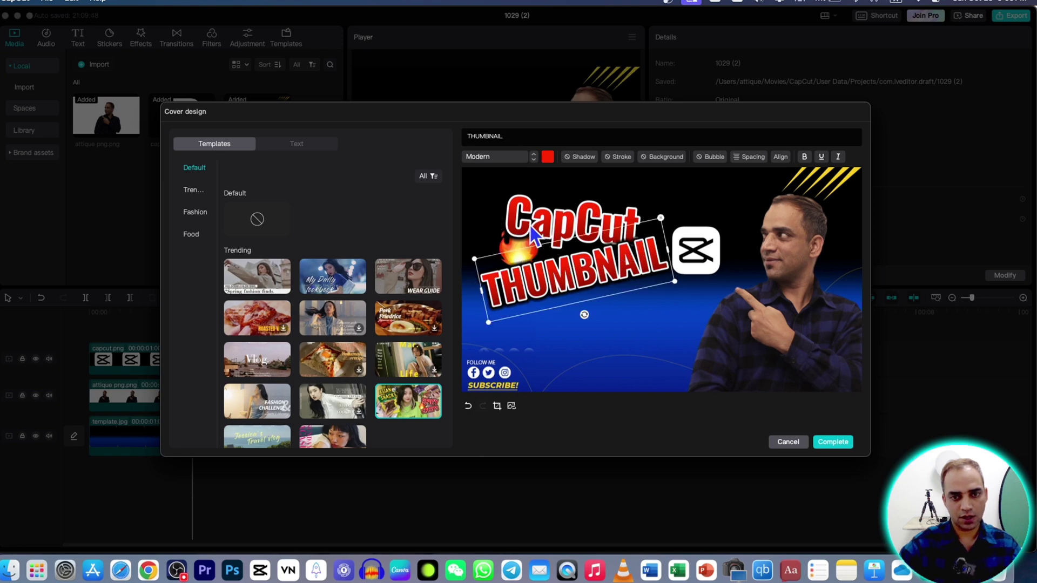
click(594, 339)
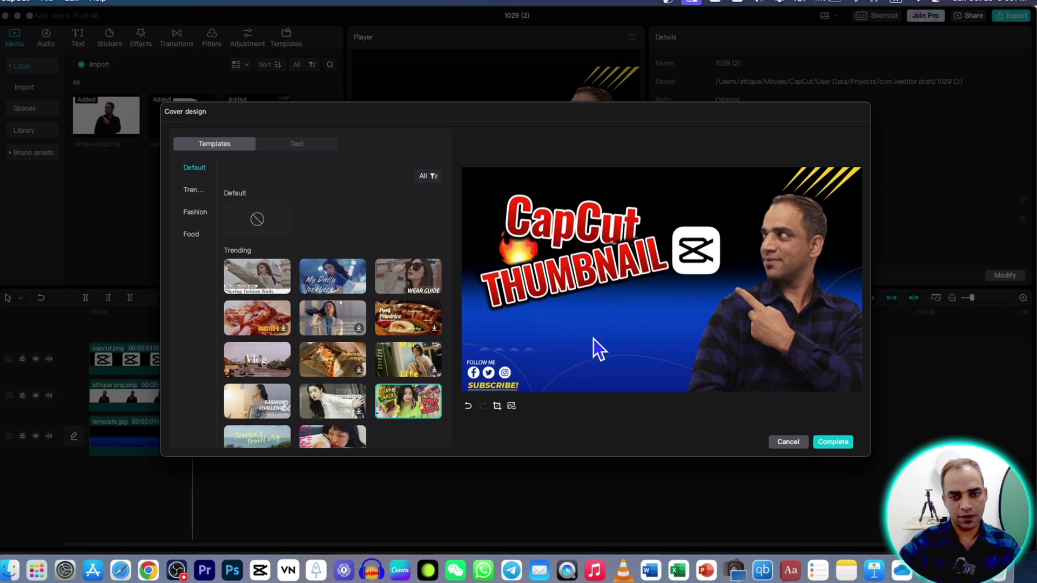
click(519, 255)
click(501, 244)
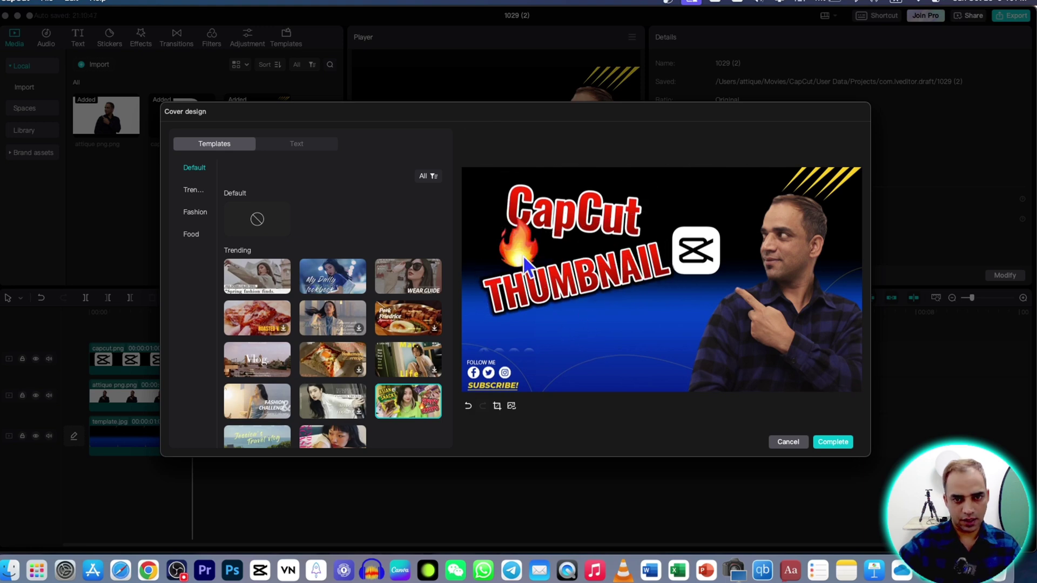
click(523, 256)
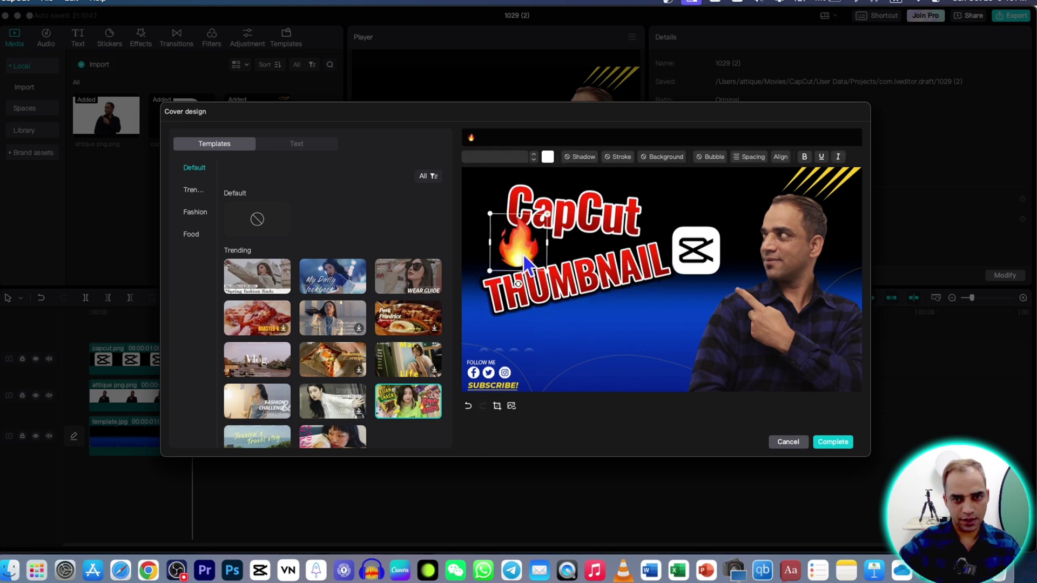
click(586, 214)
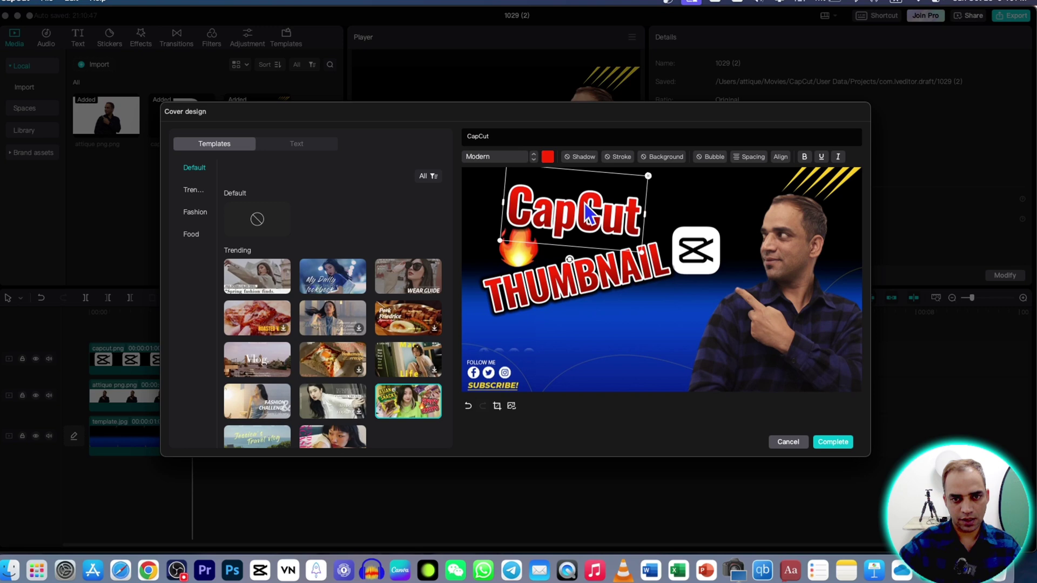
click(522, 261)
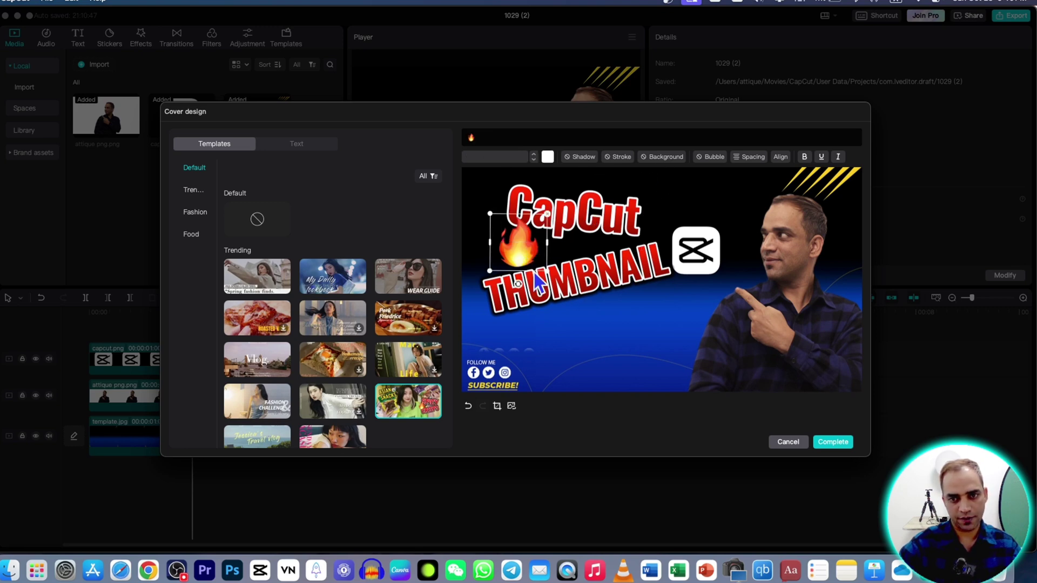
click(795, 270)
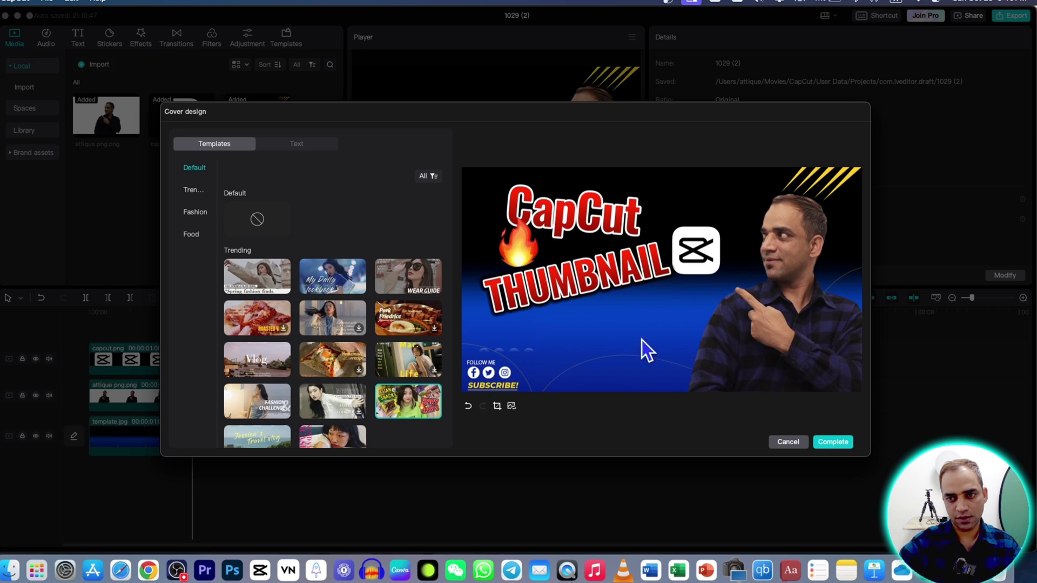
Save the finished cover design and export the project with the title thumbnail.
click(831, 442)
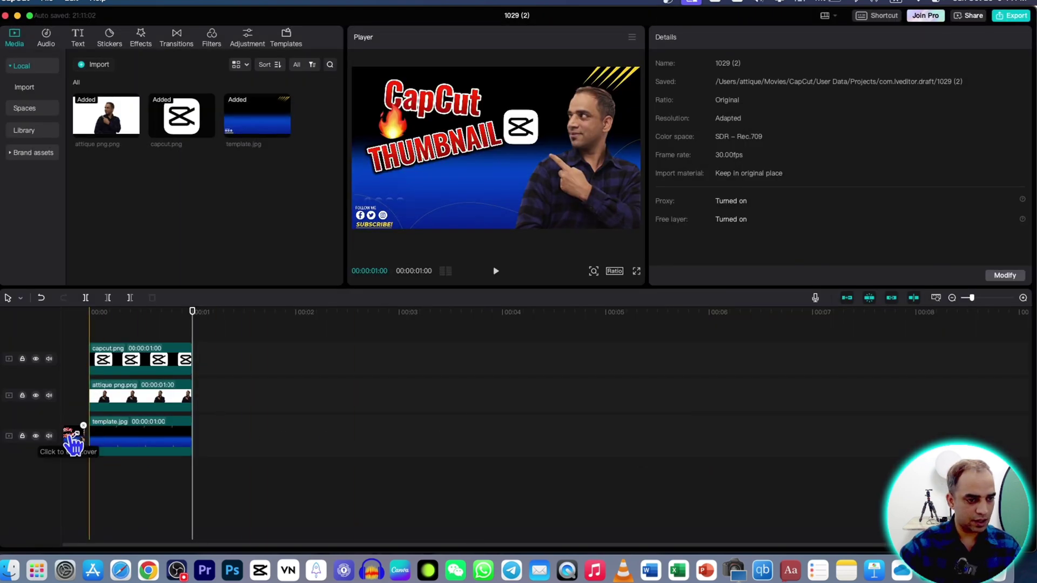
click(1010, 16)
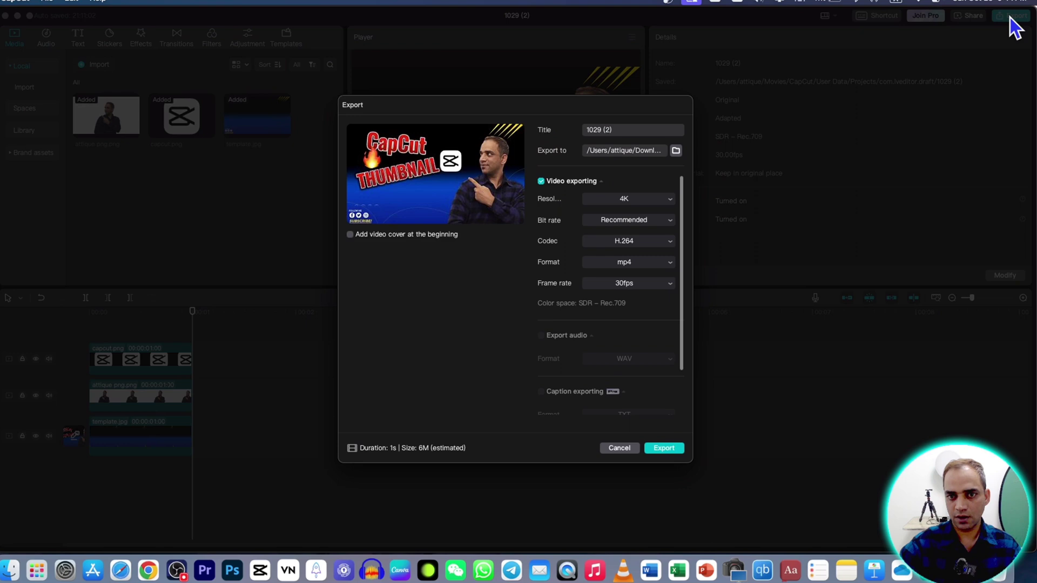
click(629, 130)
text(th)
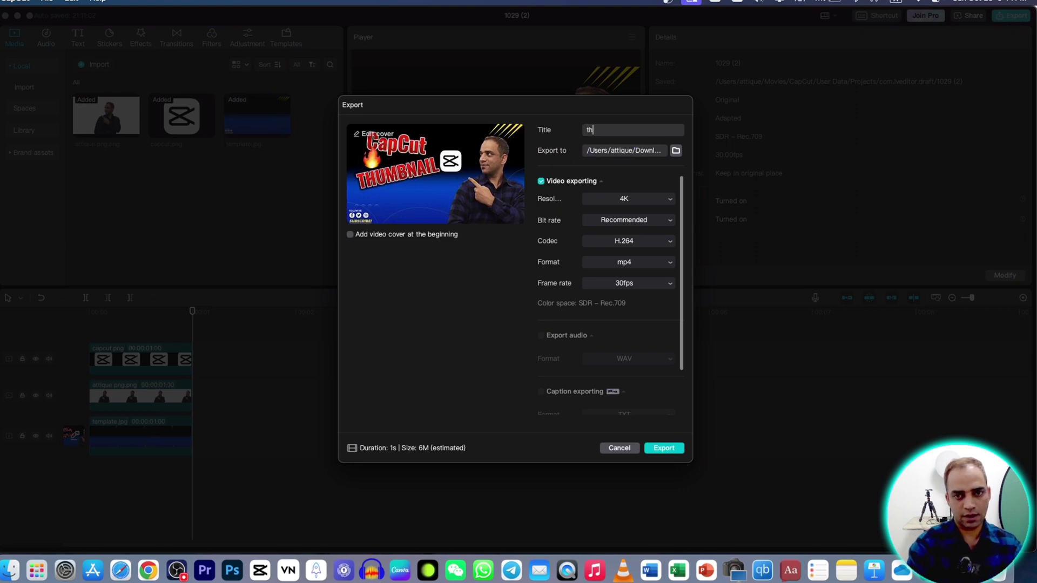
text(umbnail)
click(663, 448)
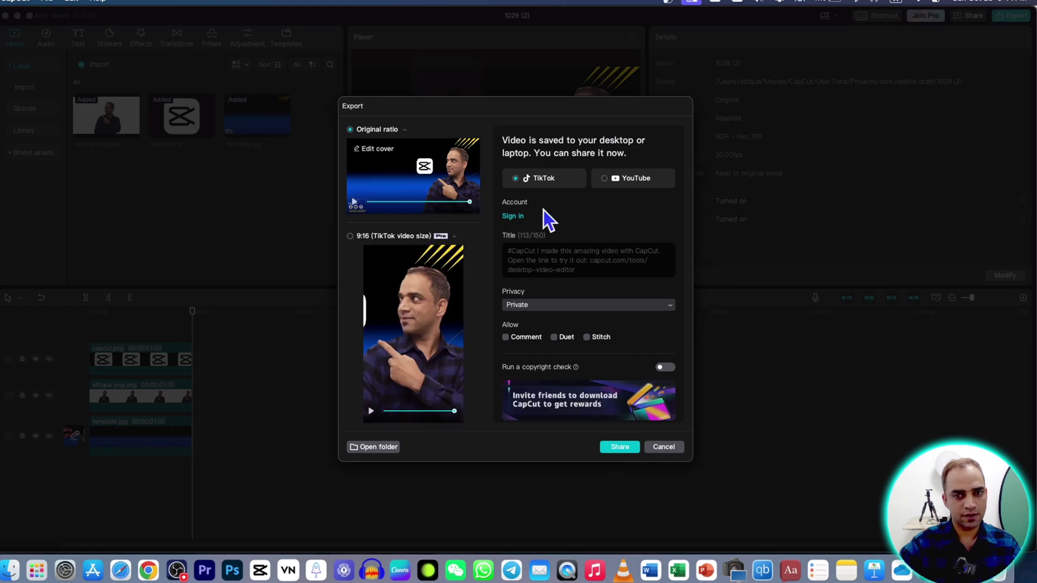
click(662, 447)
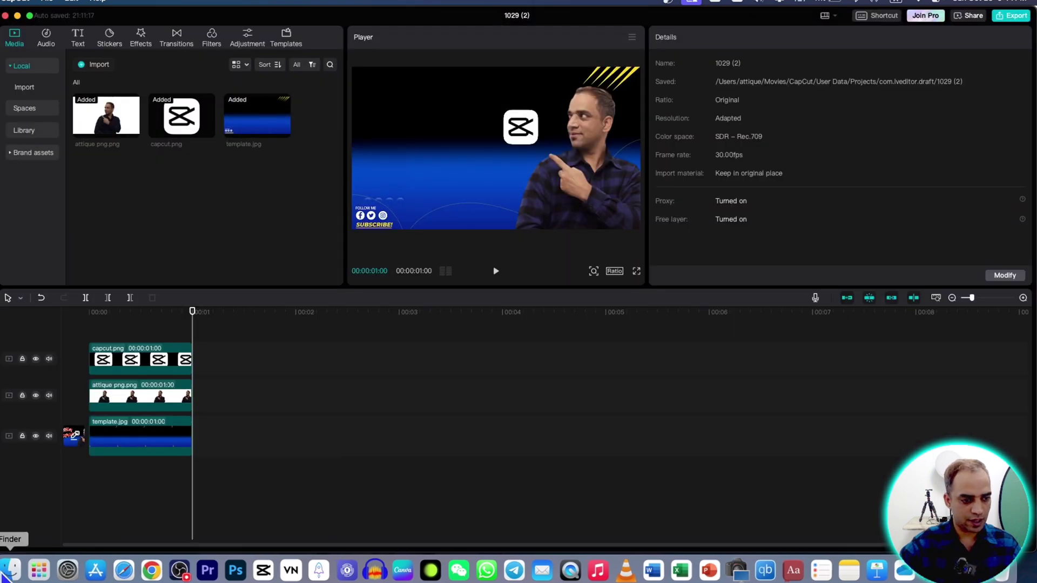
Switch to Finder, open thumbnail-Cover.jpg from the thumbnail folder in Downloads, and inspect the exported cover image.
click(10, 570)
click(16, 84)
double_click(551, 99)
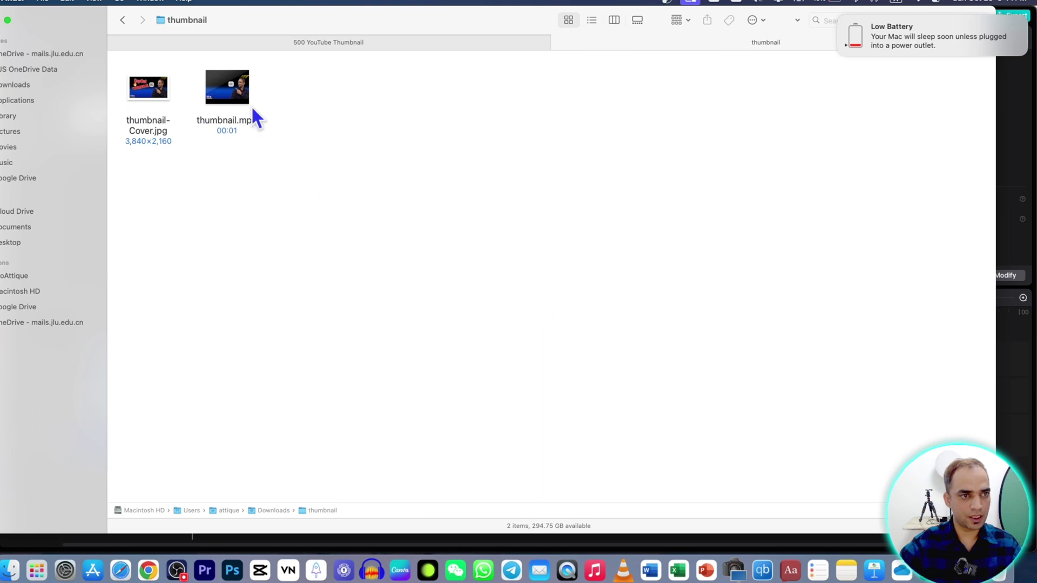
double_click(147, 91)
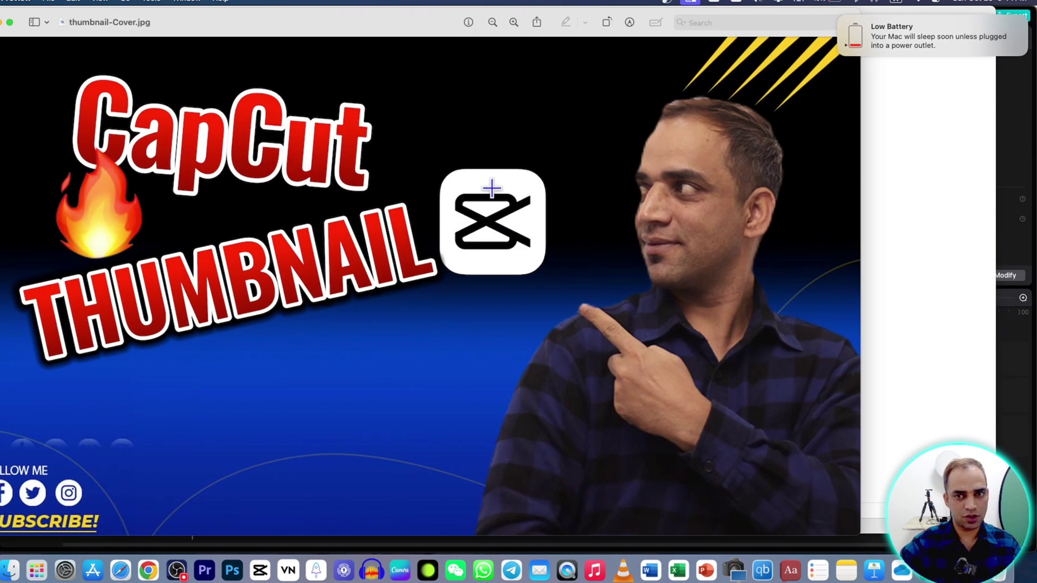
drag(423, 32, 499, 31)
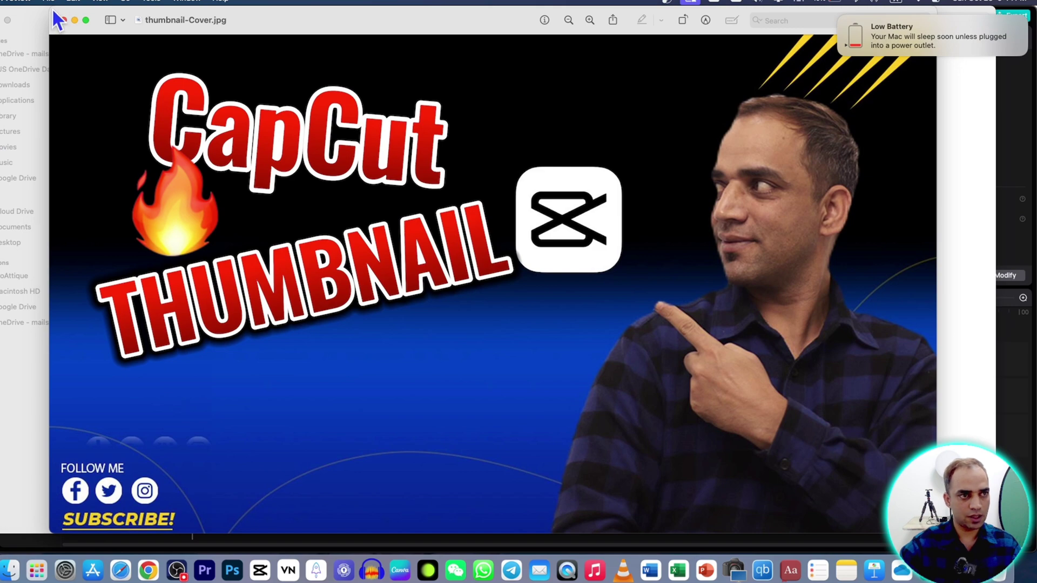
drag(55, 14, 396, 186)
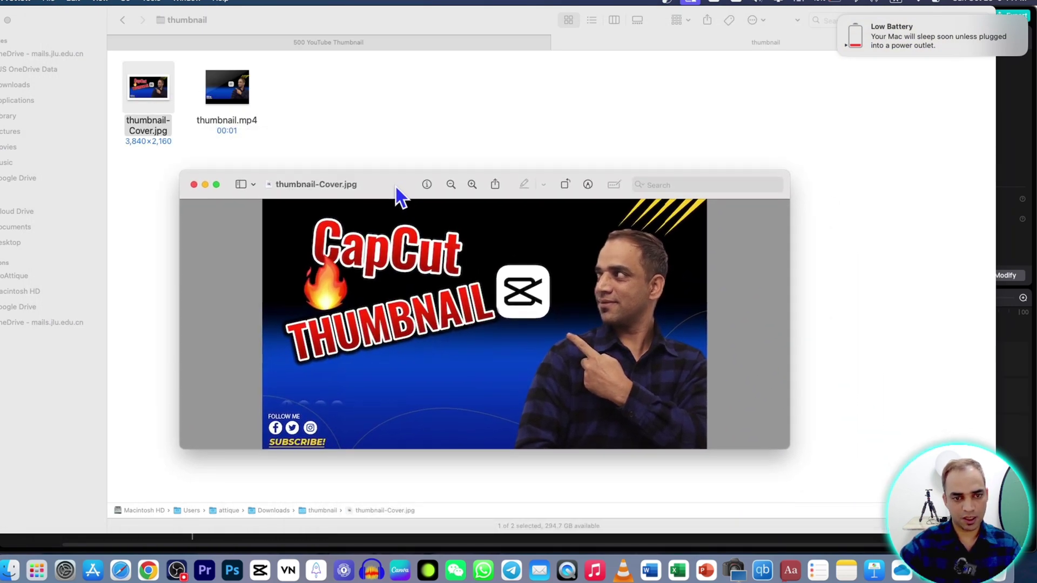